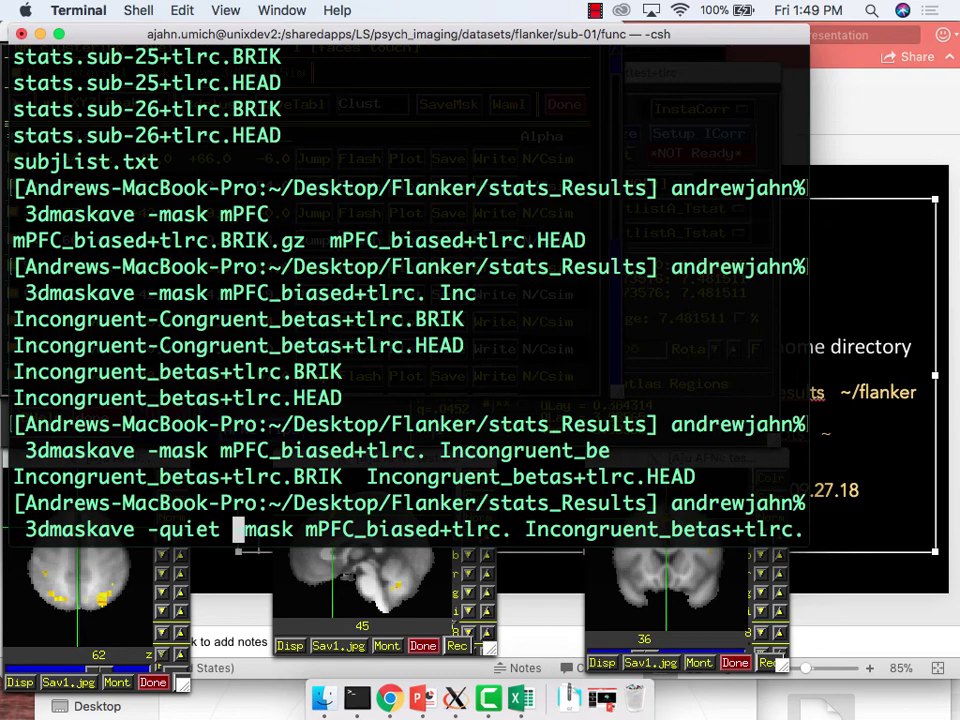
Run 3dmaskave in quiet mode on Incongruent_betas+tlrc. with the mPFC_biased+tlrc. mask and select all the extracted values.
key("Return")
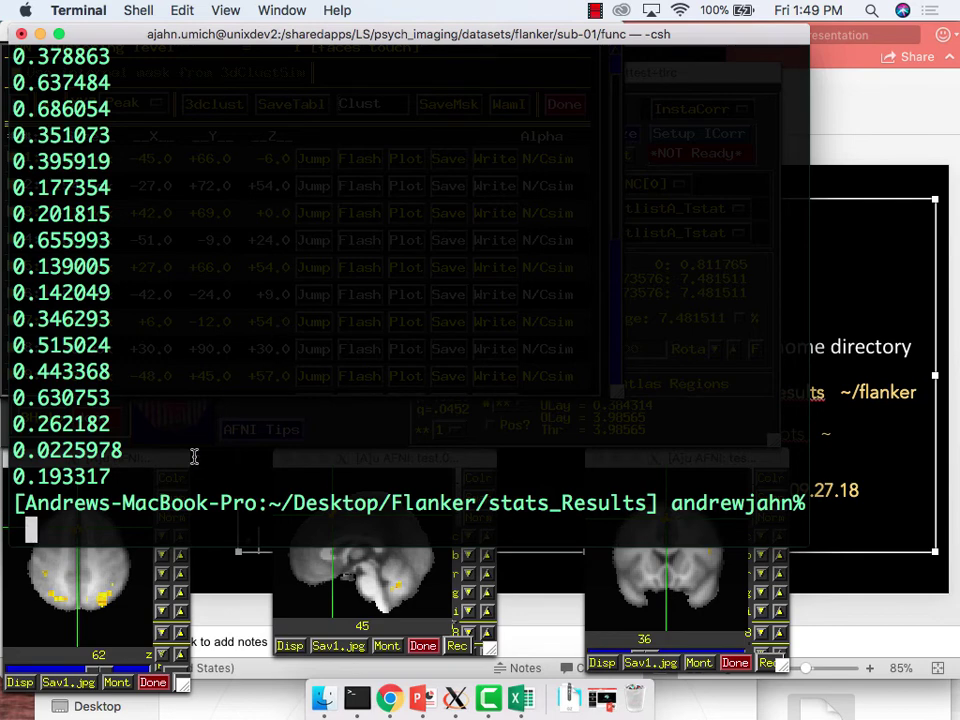
left_click_drag(15, 467, 10, 158)
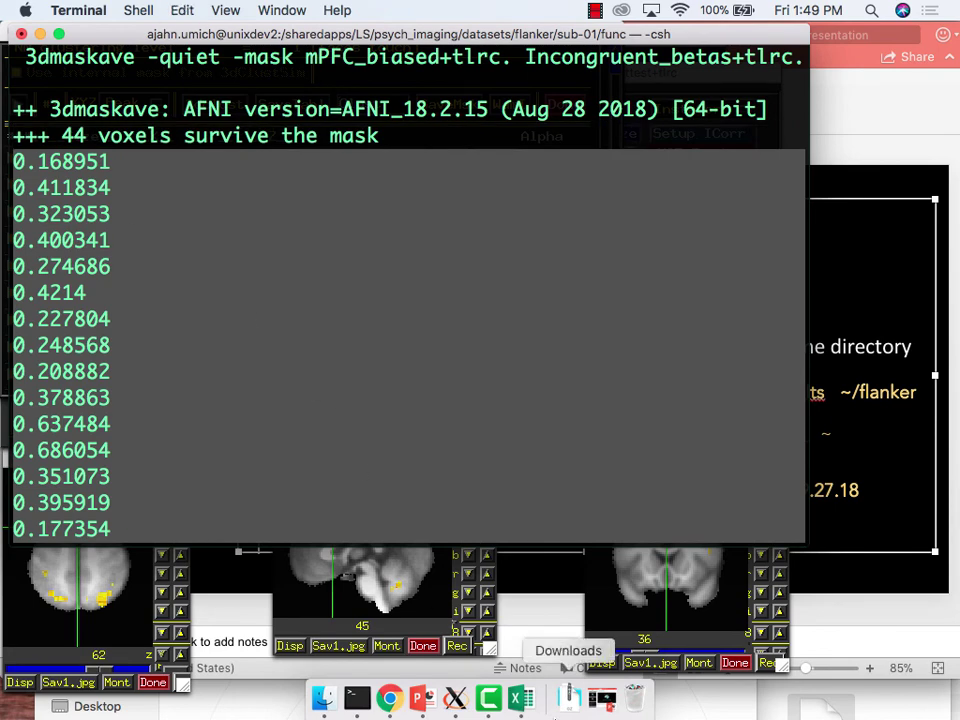
Switch to Excel, create a blank workbook, and paste the extracted values from A2 down, matching the destination formatting.
left_click(520, 700)
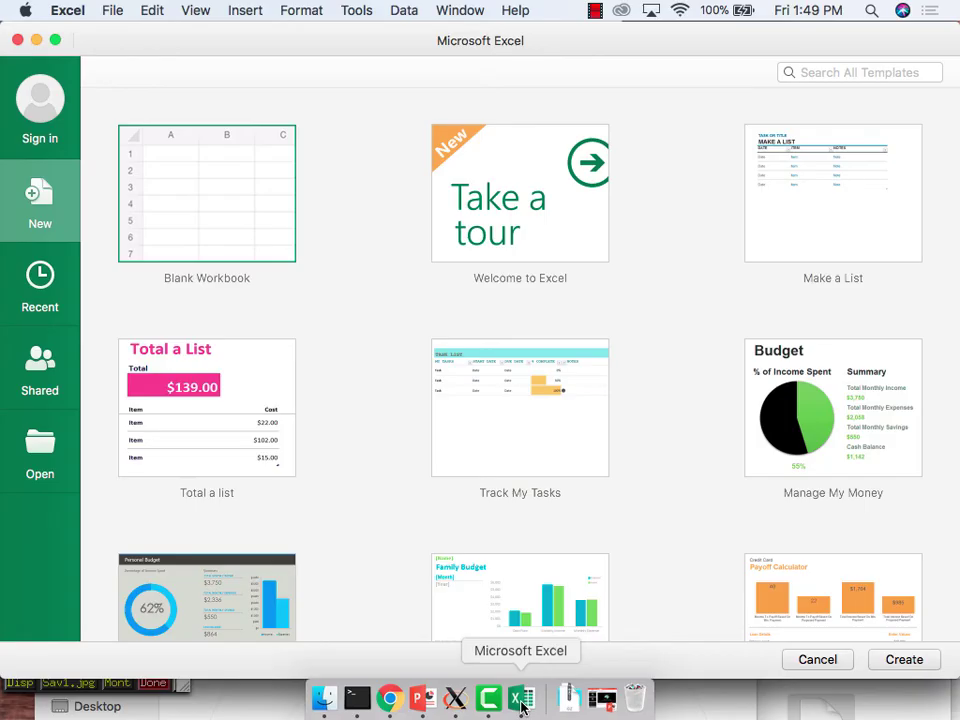
double_click(215, 213)
key("Down")
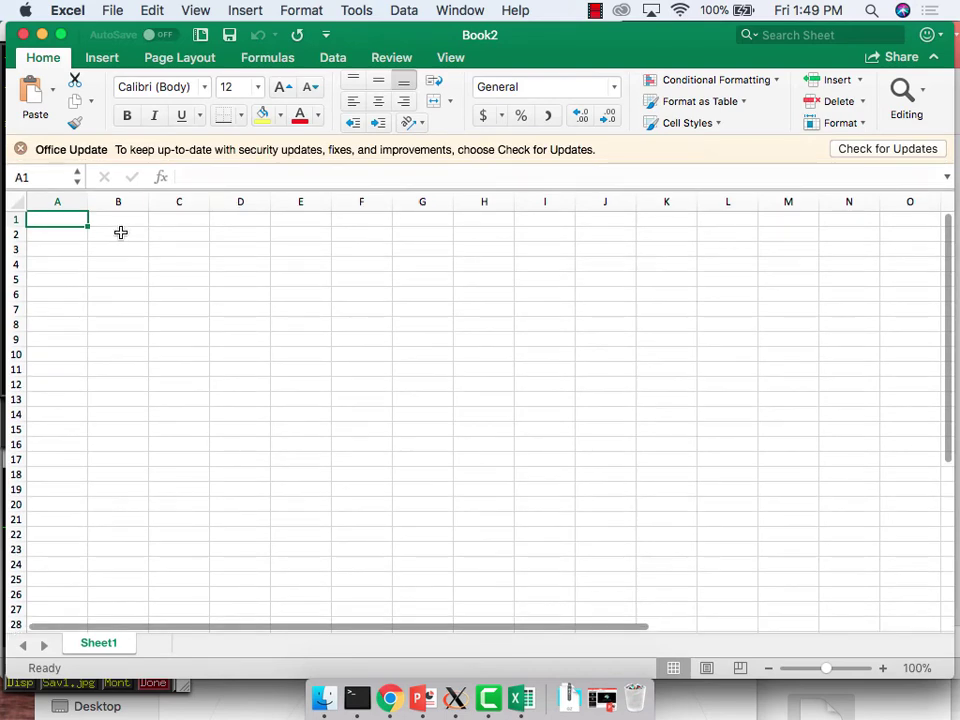
key("super+v")
key("Up")
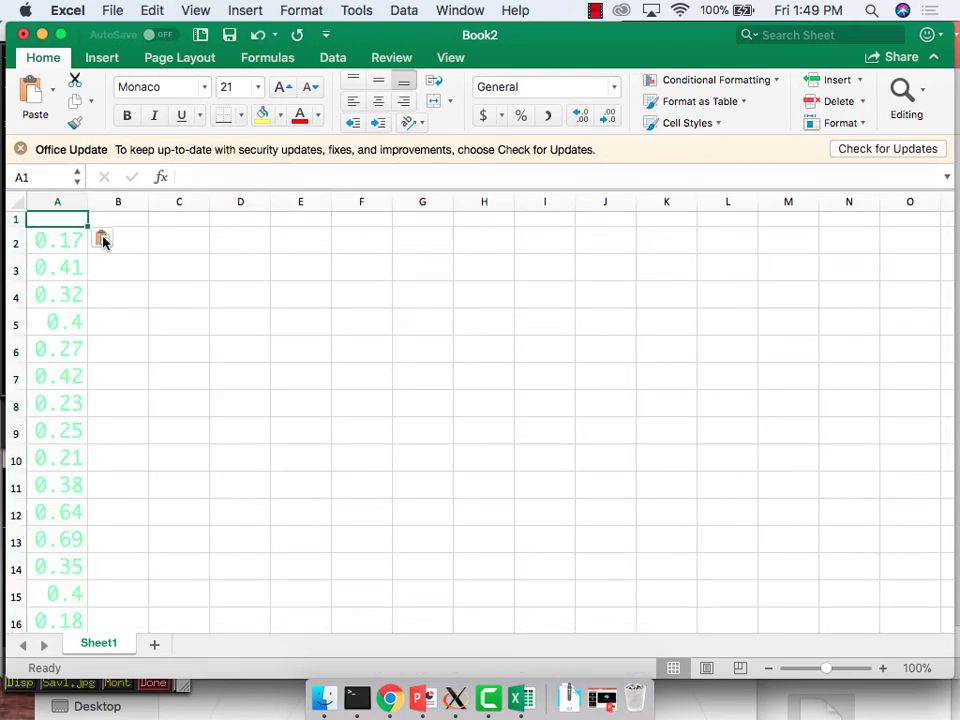
left_click(103, 240)
left_click(139, 277)
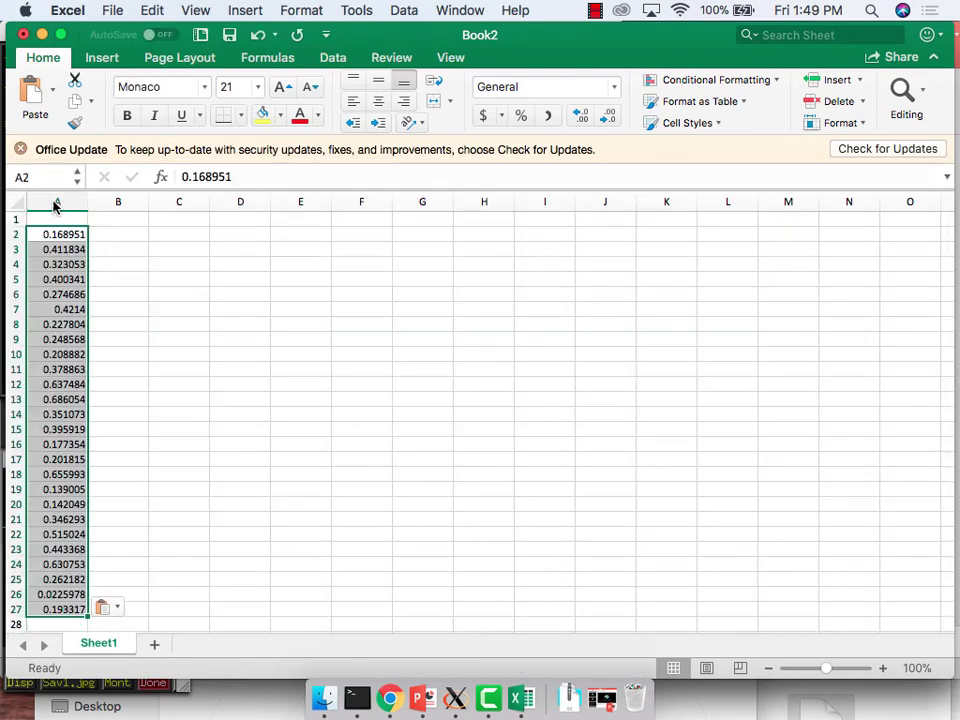
Enter the header "incongruent" in A1 and "congruent" in B1.
left_click(54, 217)
type("incongruent")
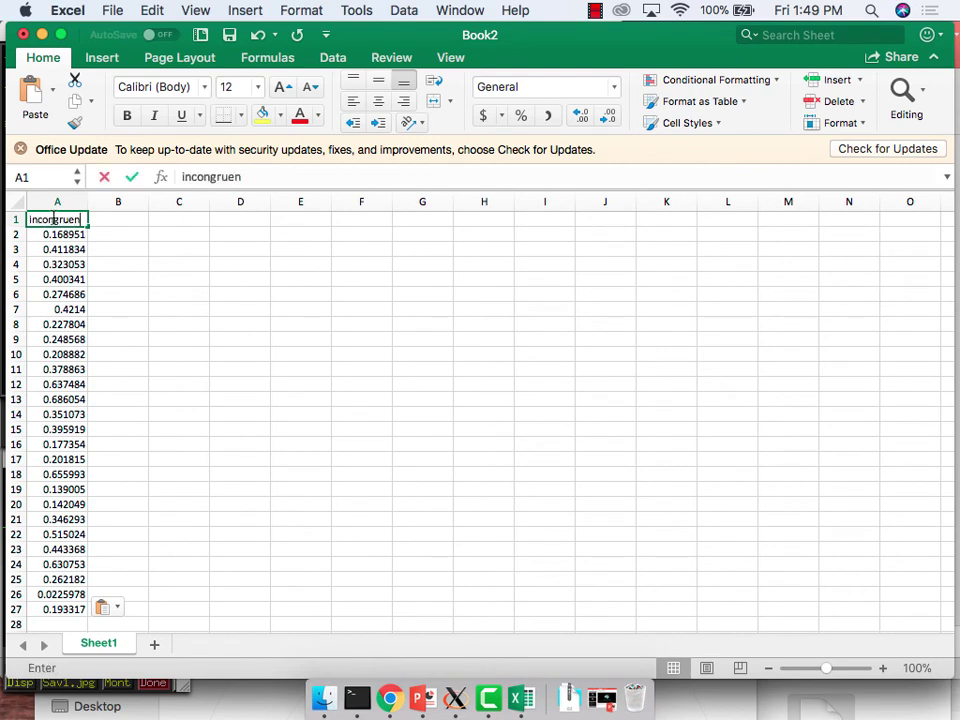
key("Return")
key("Up")
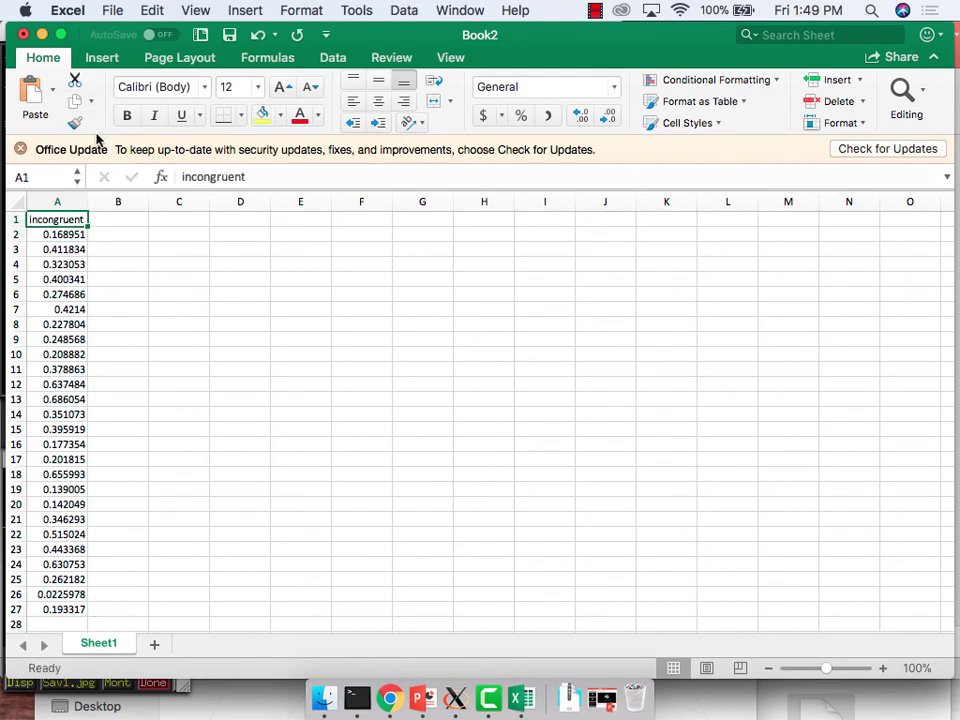
key("Right")
type("congruent")
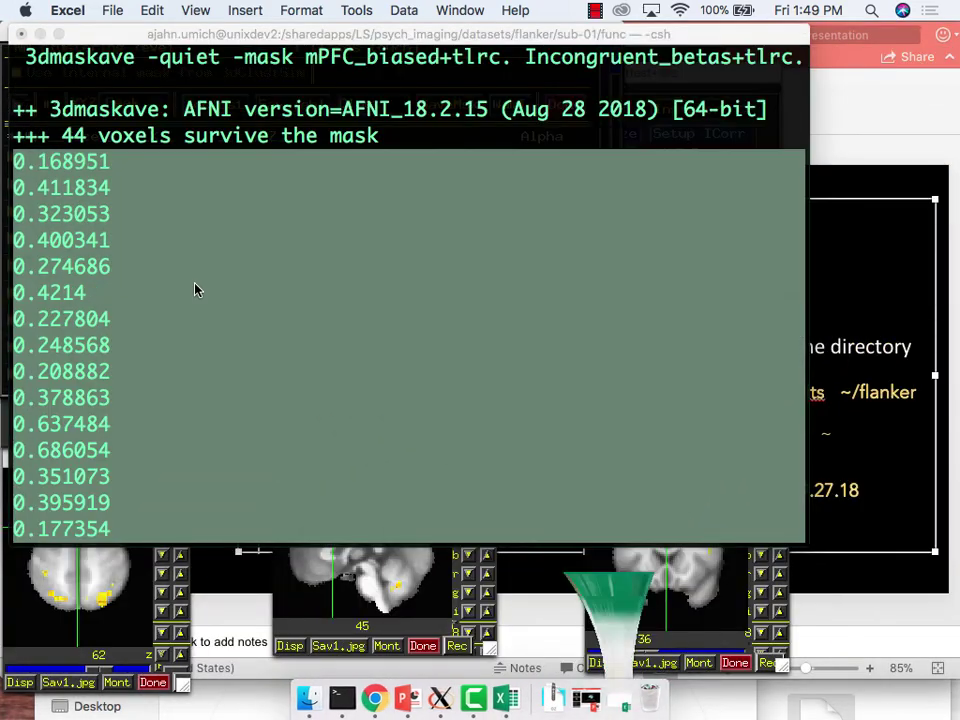
Back in Terminal, rerun the previous 3dmaskave command with Congruent_betas+tlrc. in place of the incongruent dataset.
left_click(195, 287)
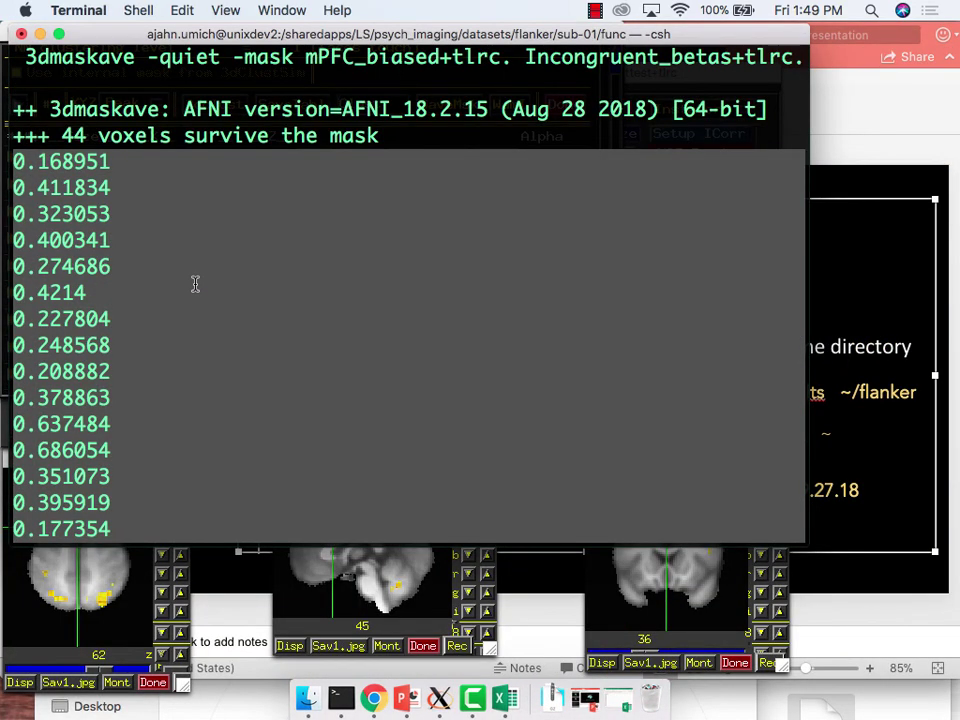
key("Up")
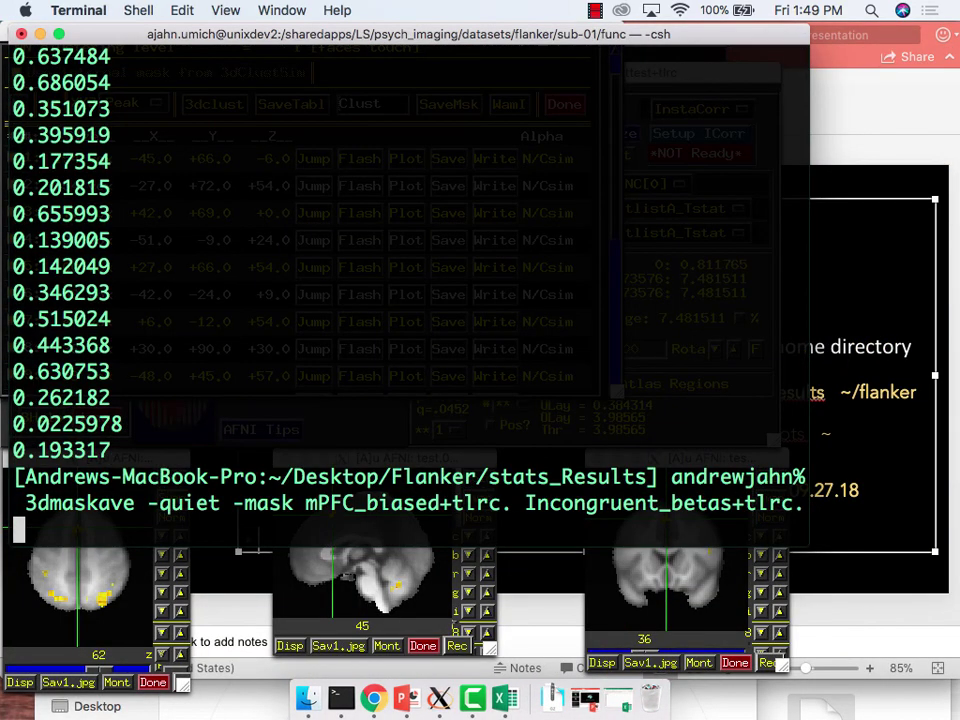
key("Left")
key("Left")
key("Left")
key("Left")
key("Left")
key("Left")
key("Left")
key("Left")
key("Left")
key("Left")
key("Left")
key("Left")
key("Left")
key("Left")
key("Left")
key("Left")
key("Left")
key("Left")
key("Left")
key("Left")
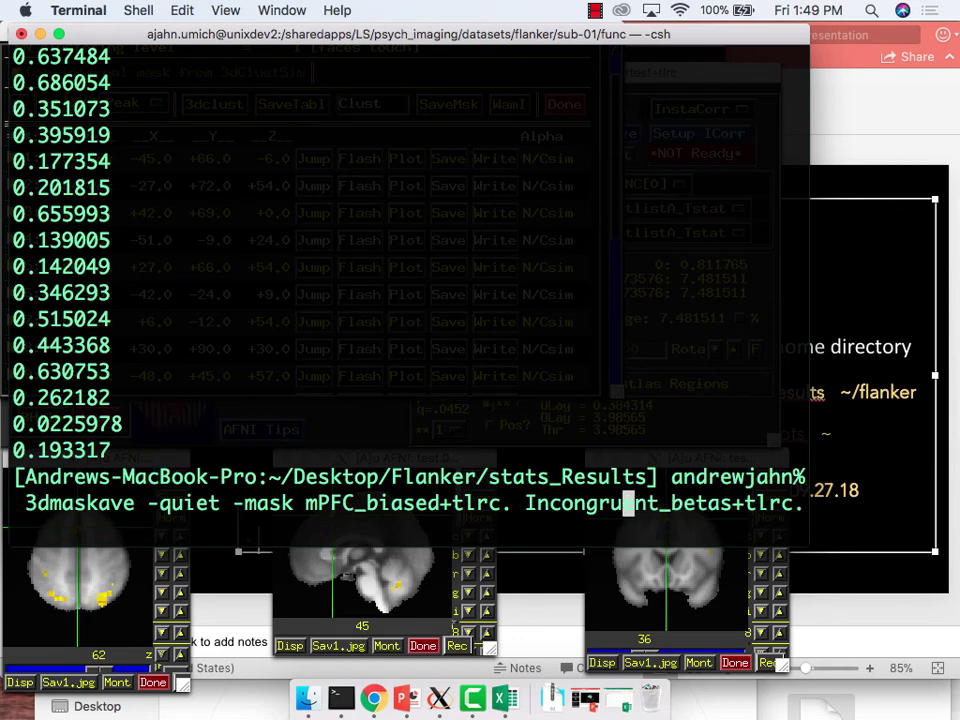
key("Right")
key("BackSpace")
key("BackSpace")
key("BackSpace")
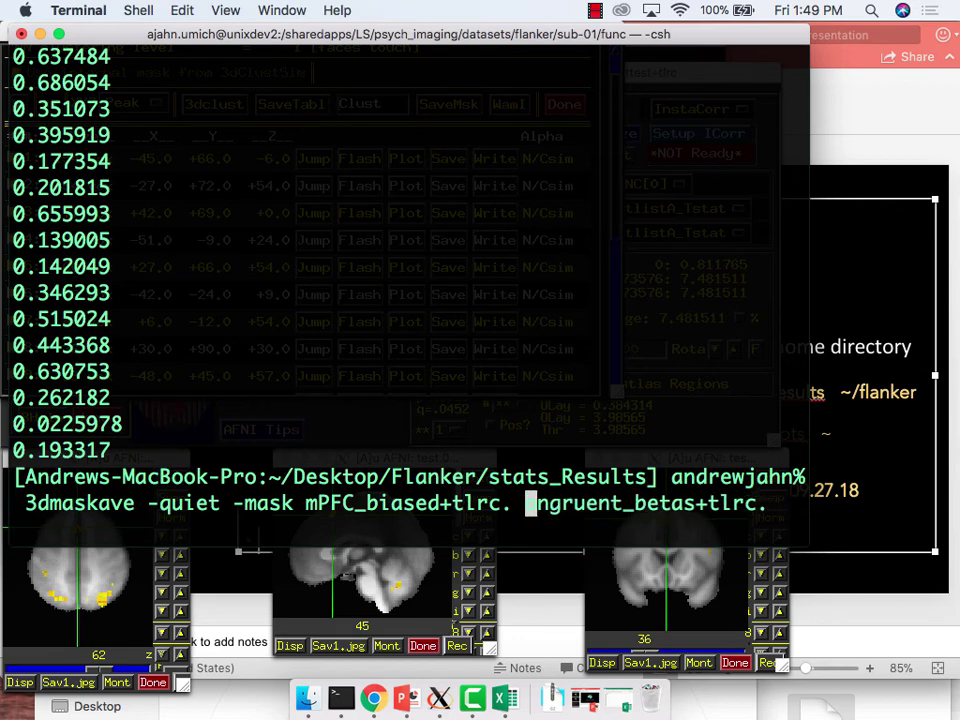
type("C")
key("Right")
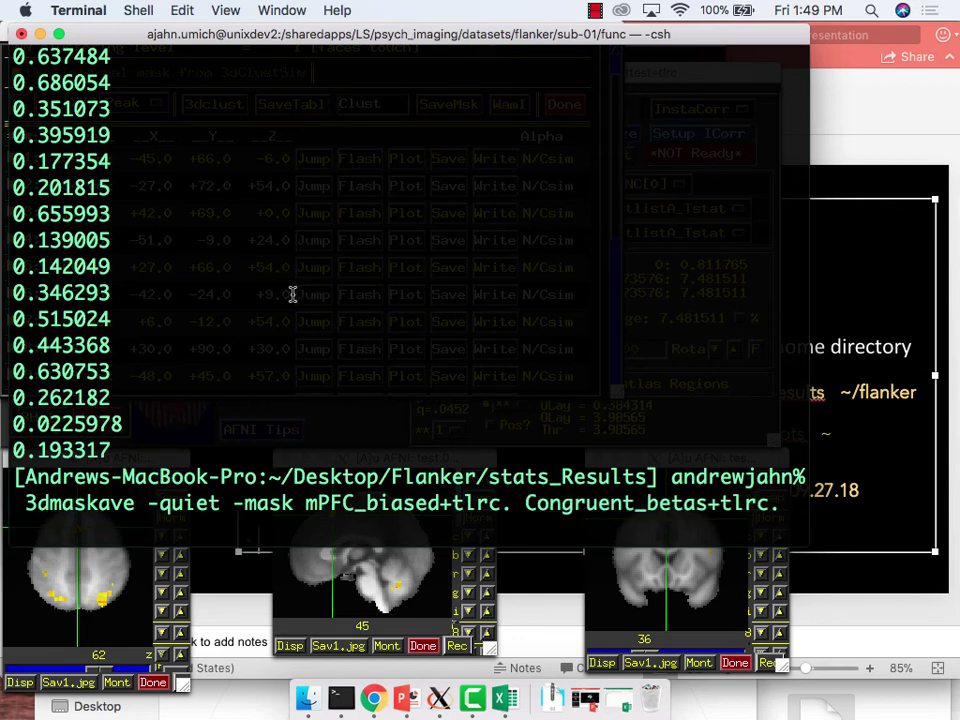
key("Right")
key("Right")
key("BackSpace")
type("g")
key("Right")
key("Right")
key("Right")
key("Right")
key("Right")
key("Right")
key("Right")
key("Right")
key("Right")
key("Right")
key("Right")
key("Right")
key("Right")
key("Right")
key("Right")
key("Right")
key("Right")
key("Return")
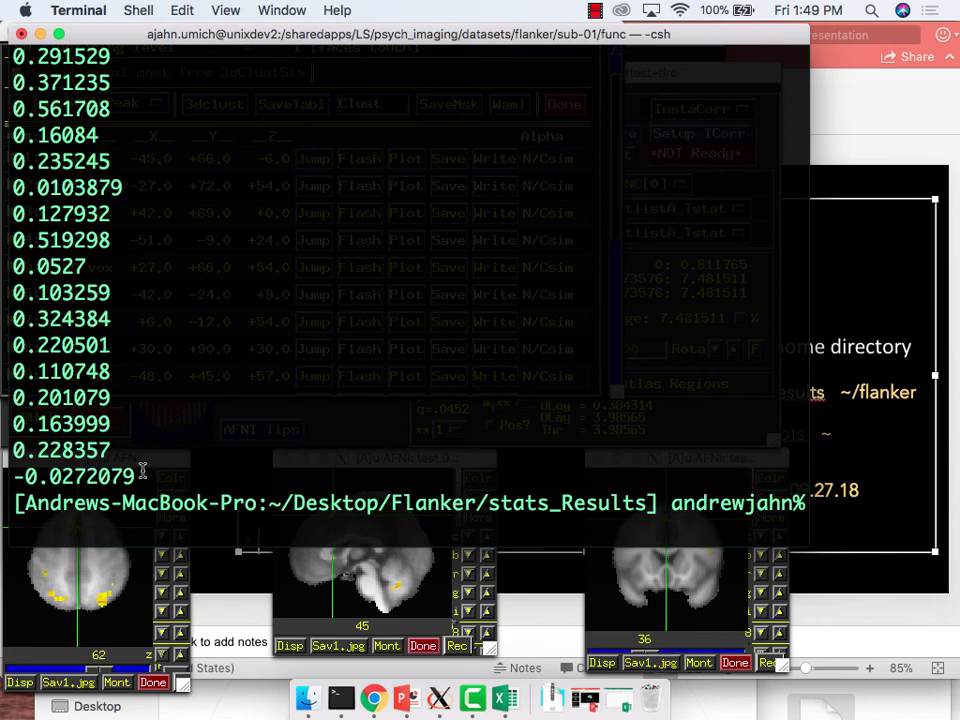
Copy all the congruent output values into the Excel sheet from B2 down, matching the destination formatting.
scroll(17, 92, "up", 3)
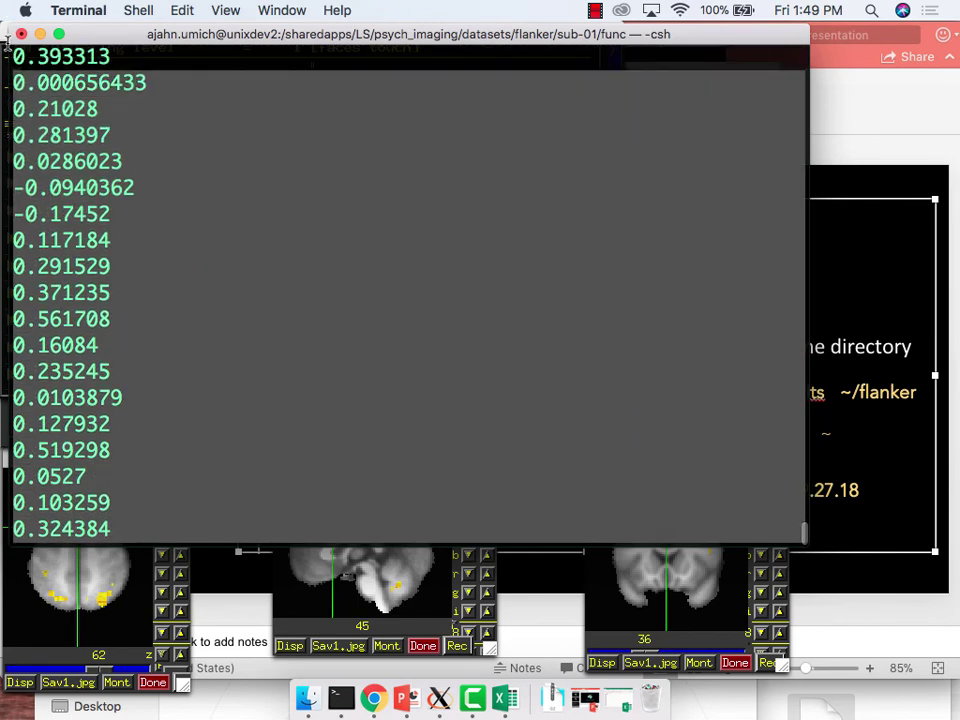
scroll(17, 92, "up", 2)
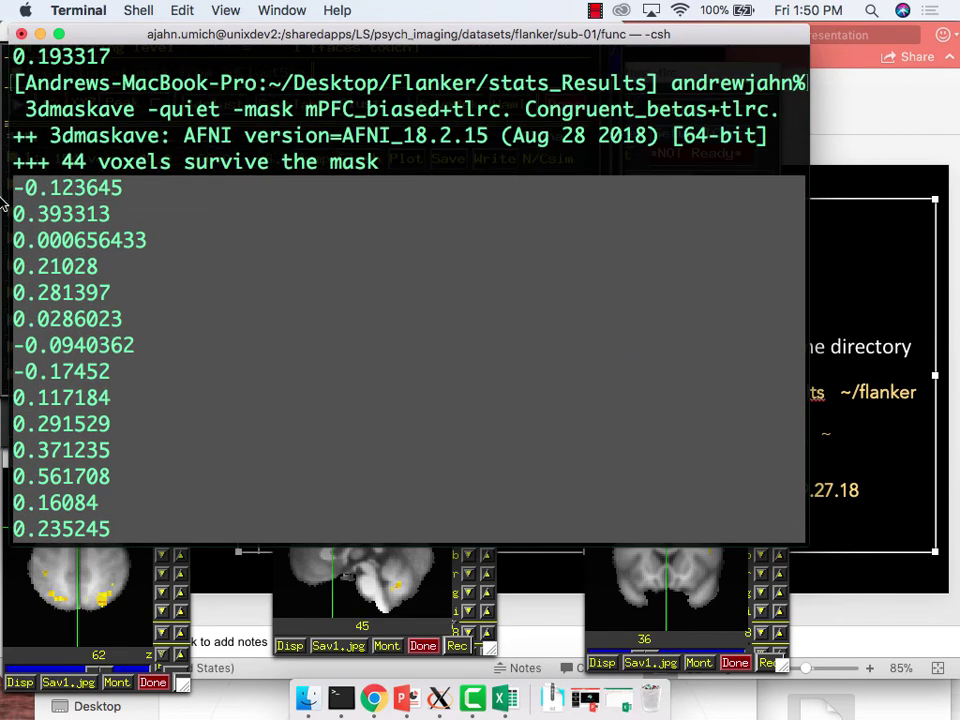
key("super+c")
left_click(505, 690)
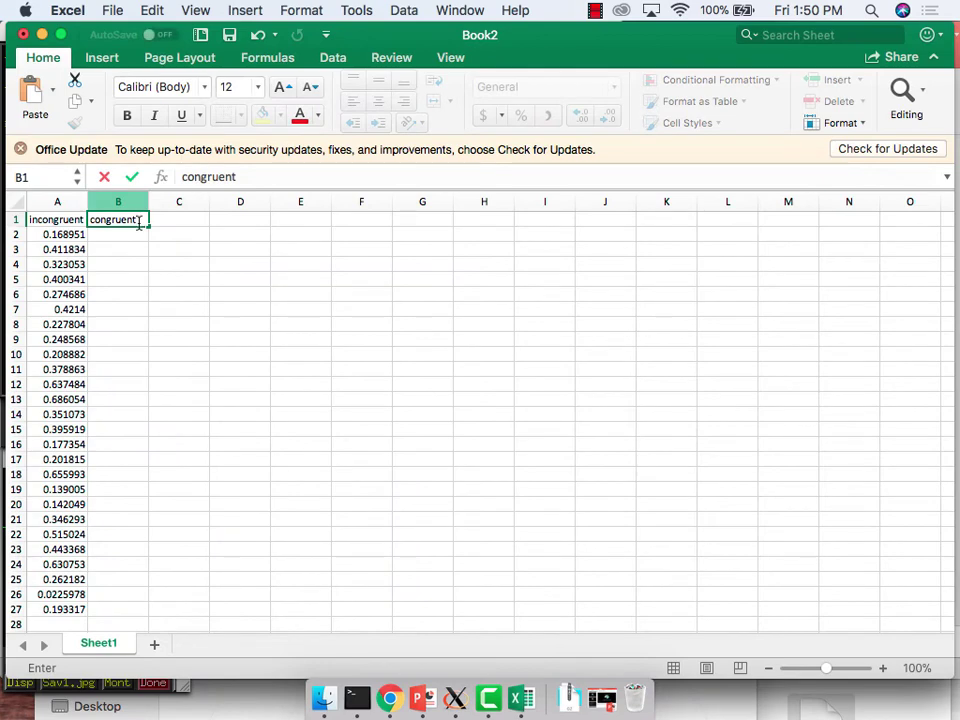
left_click(128, 233)
key("super+v")
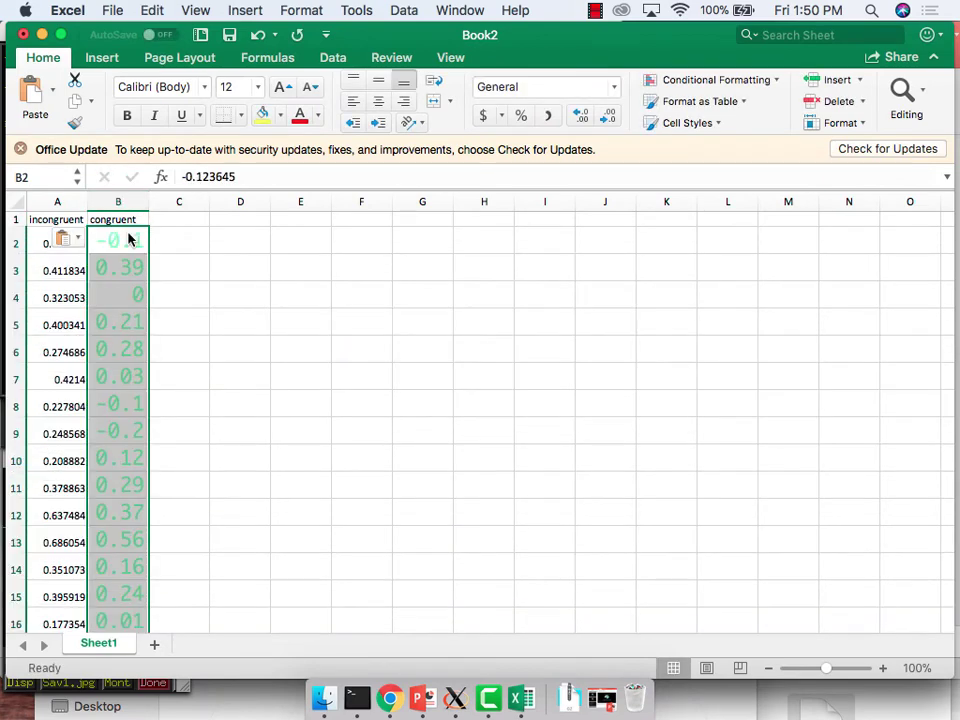
left_click(75, 239)
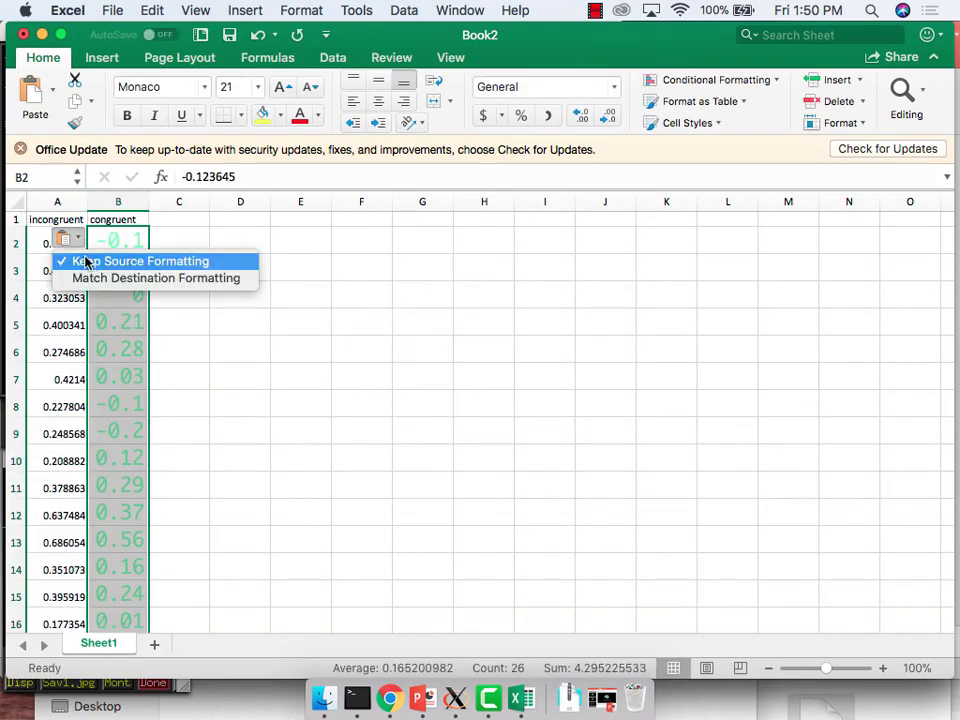
left_click(89, 279)
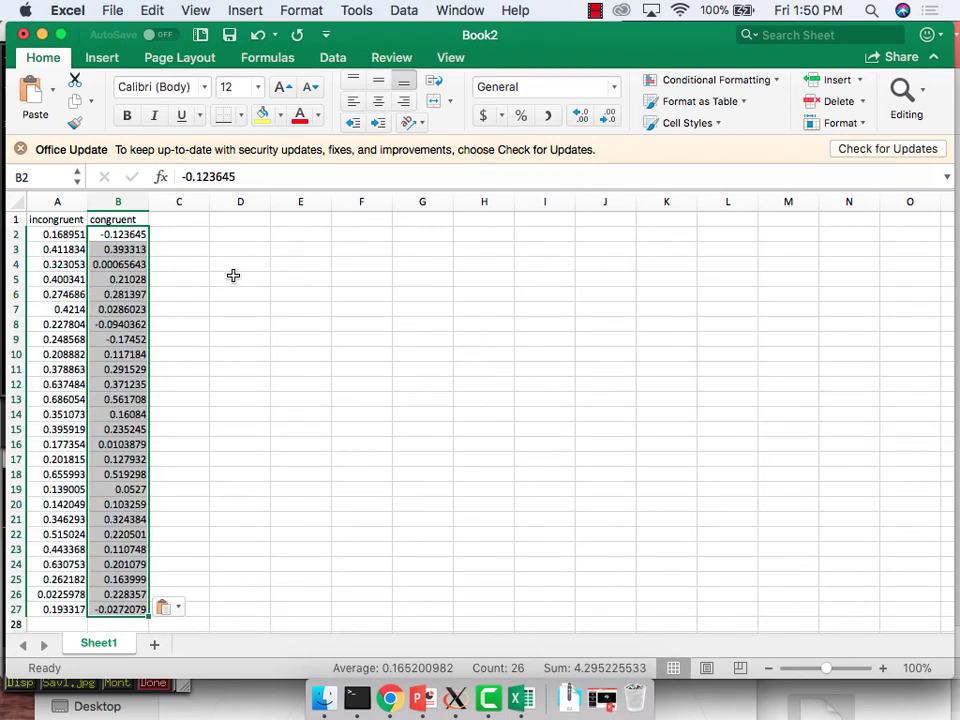
Calculate the average of the incongruent values A2:A27 in cell D5.
left_click(233, 276)
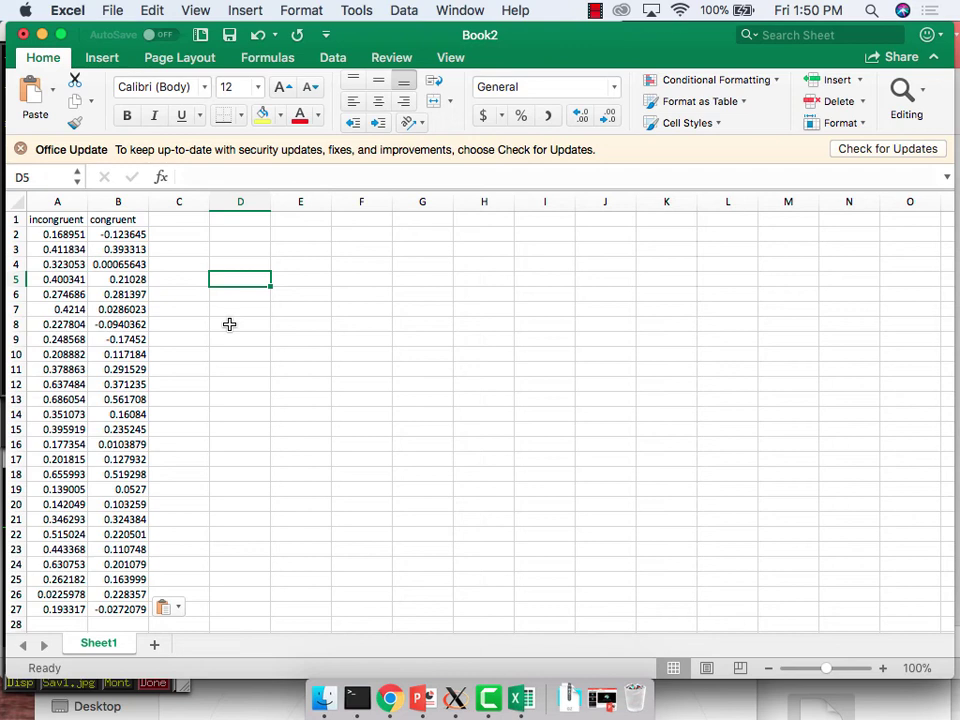
type("=AVERAGE(")
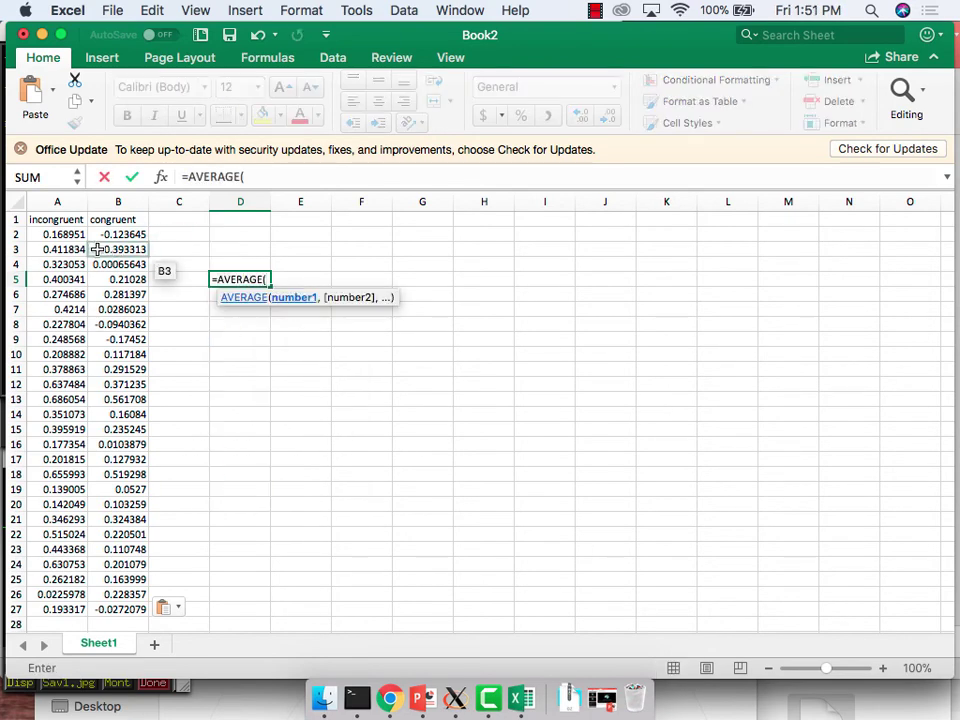
left_click_drag(72, 233, 60, 567)
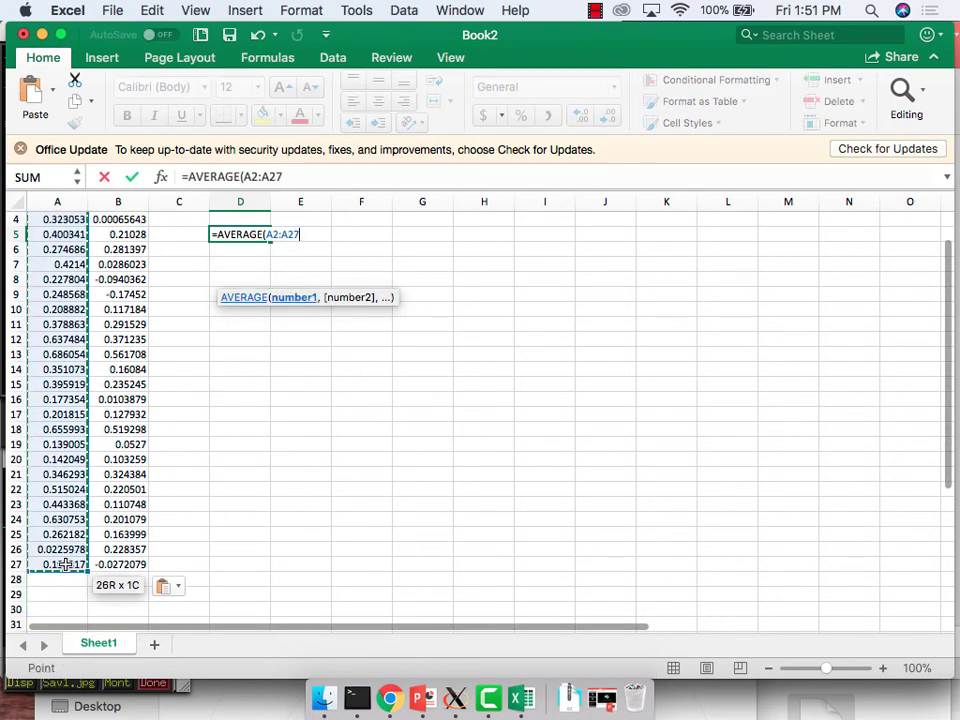
key("Return")
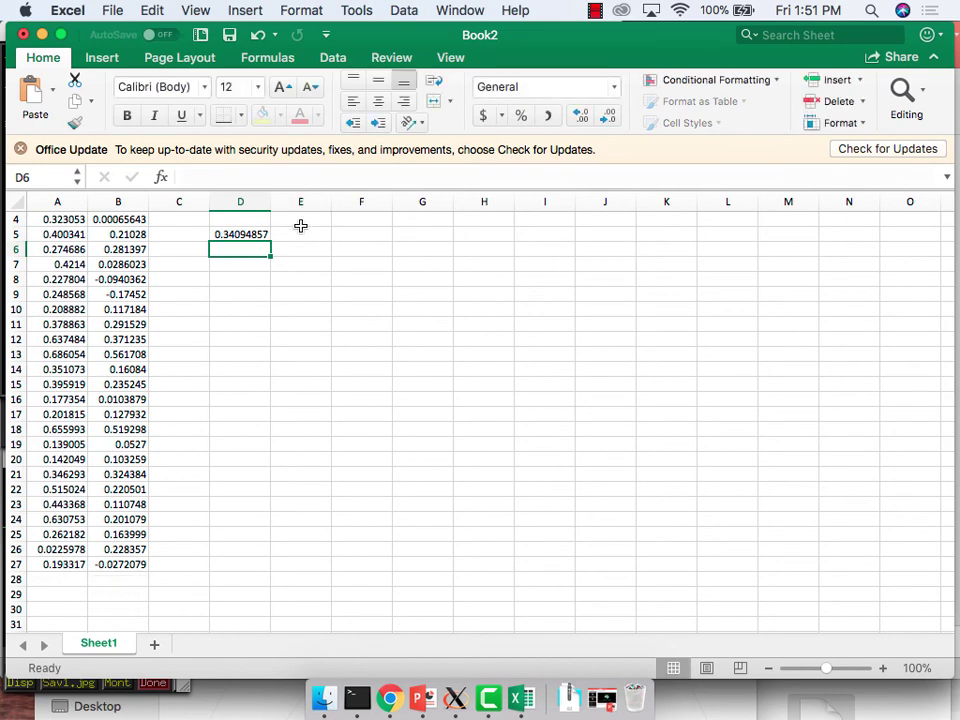
Calculate the average of the congruent values B2:B27 in cell E5.
left_click(296, 234)
type("=AVERAGE(")
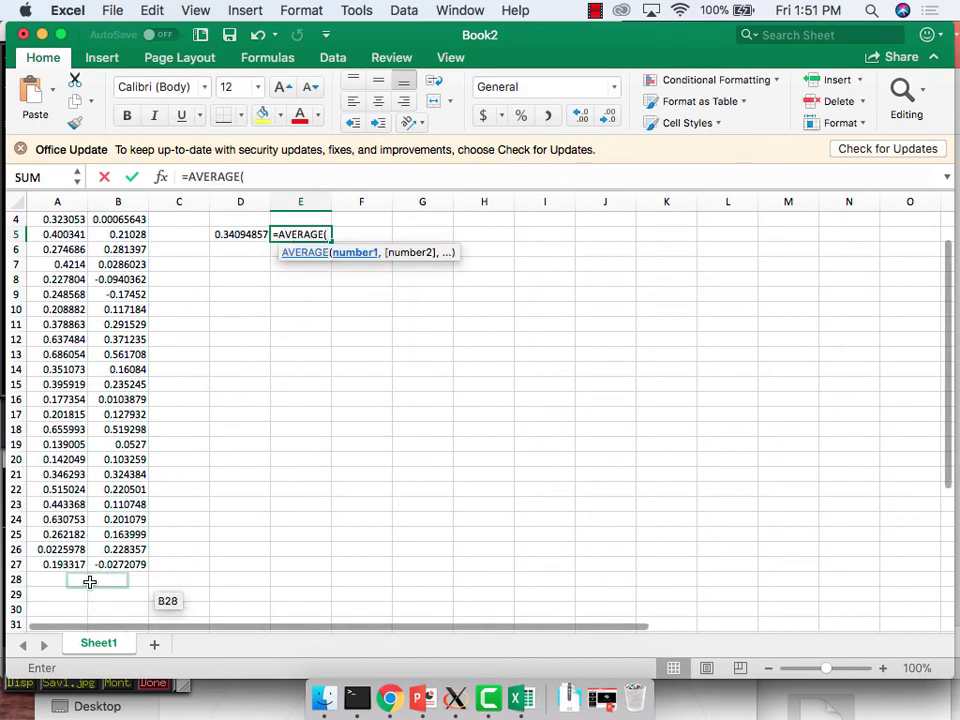
left_click_drag(120, 566, 141, 234)
key("Return")
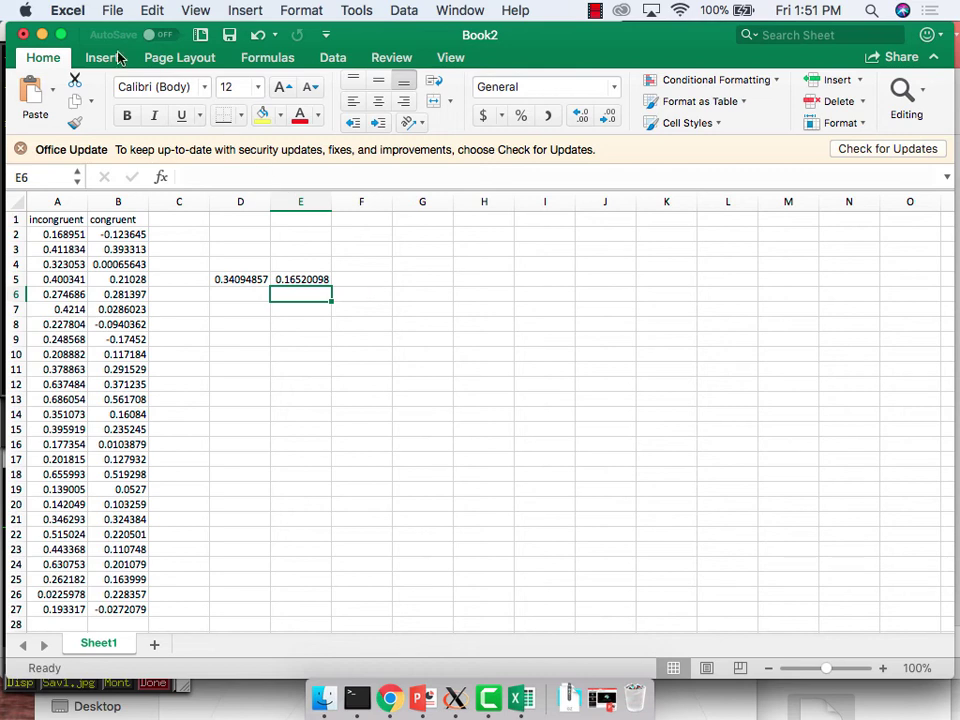
Switch back to Terminal, change from stats_Results to the ../group_results/ directory, and list its contents.
left_click(43, 36)
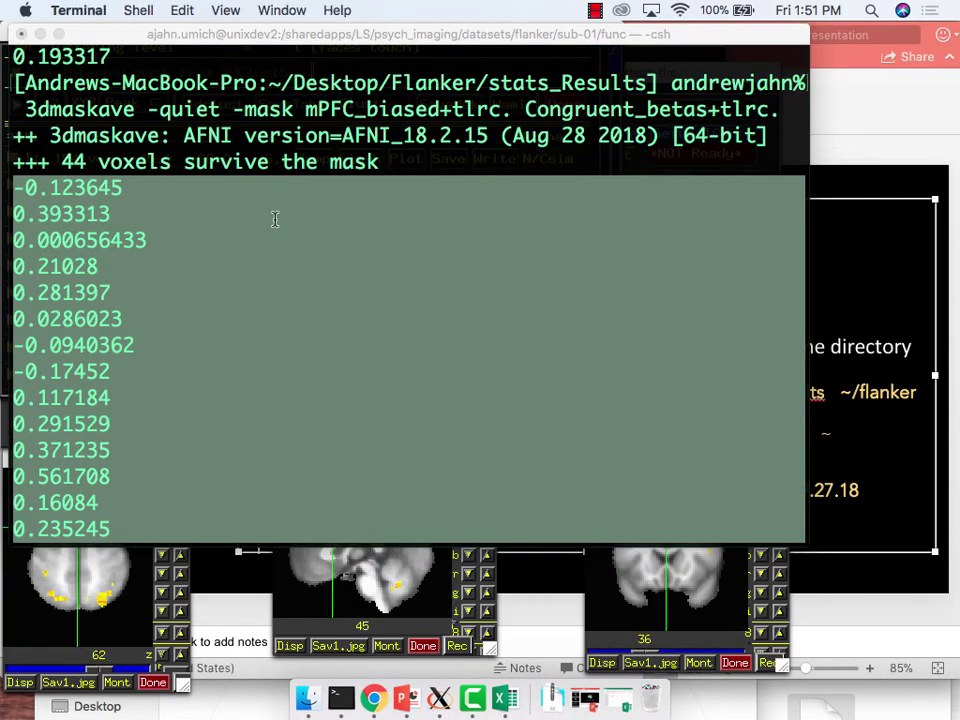
key("super+plus")
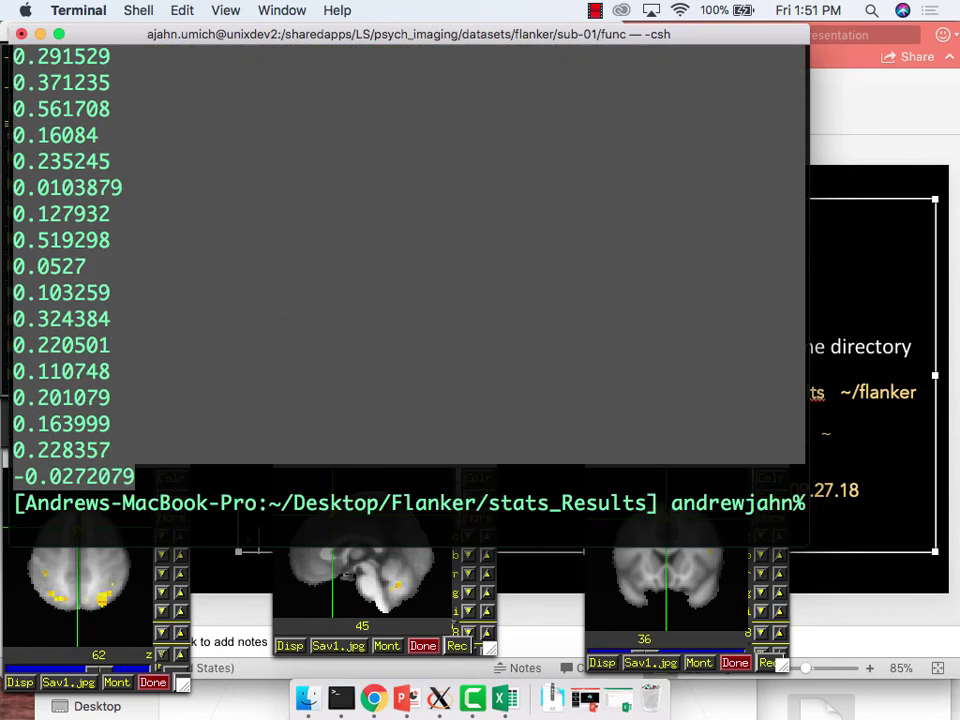
key("Return")
type("ls")
key("Return")
type("cd ../")
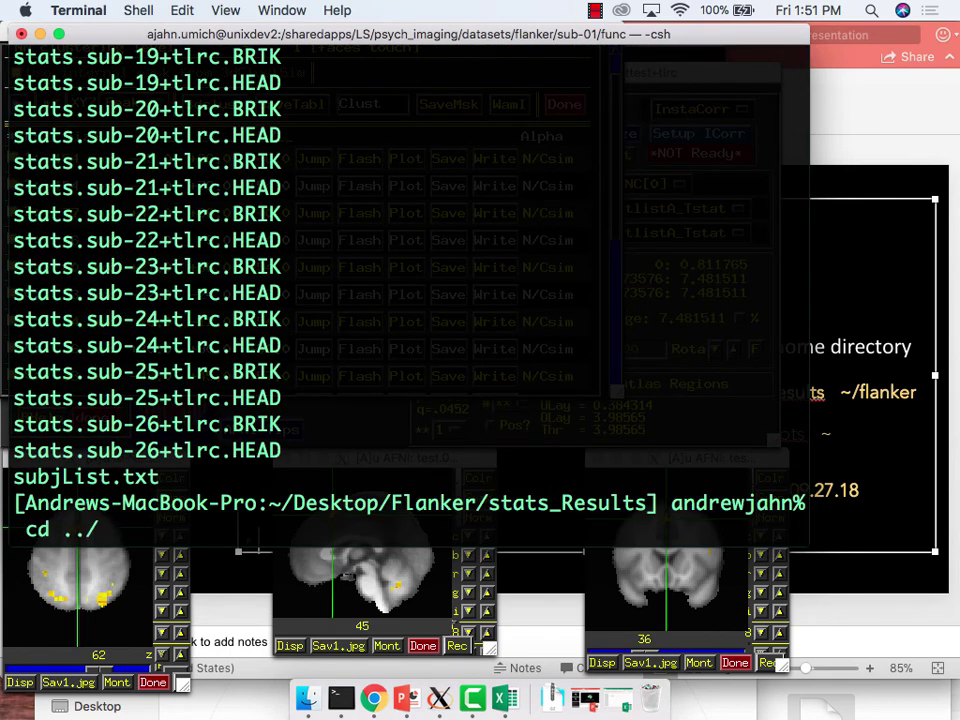
type("group_results/")
key("Return")
type("ls")
key("Return")
Change into the test.001.3dttest++ directory and list its contents.
type("cd ")
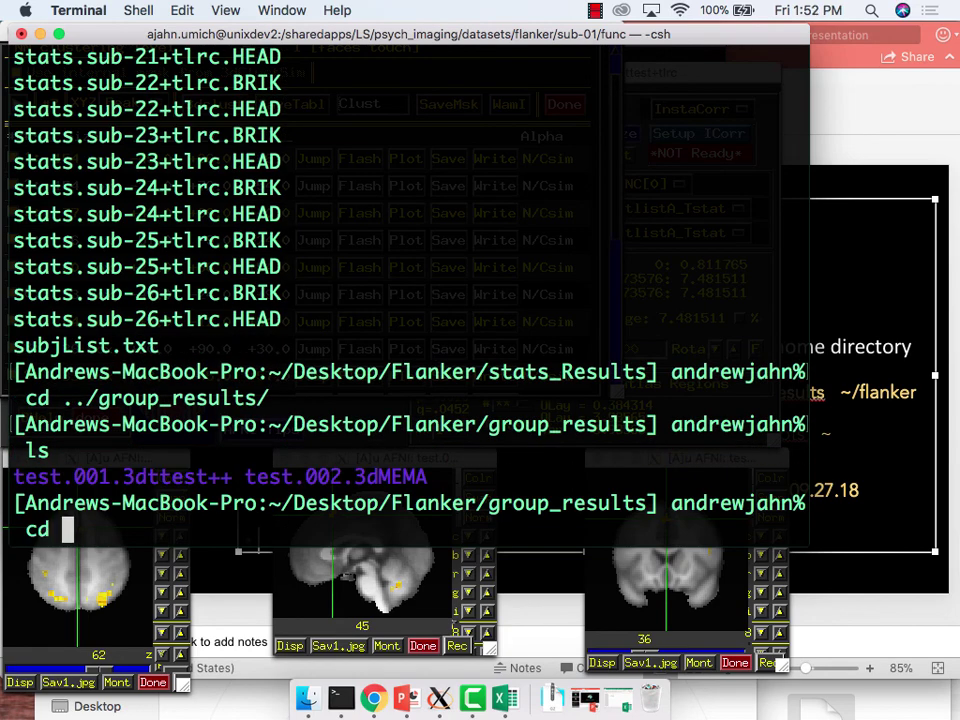
type("te")
key("Tab")
type("1")
key("Tab")
key("Return")
type("ls")
key("Return")
Change into the test.results directory and list its files.
type("cd te")
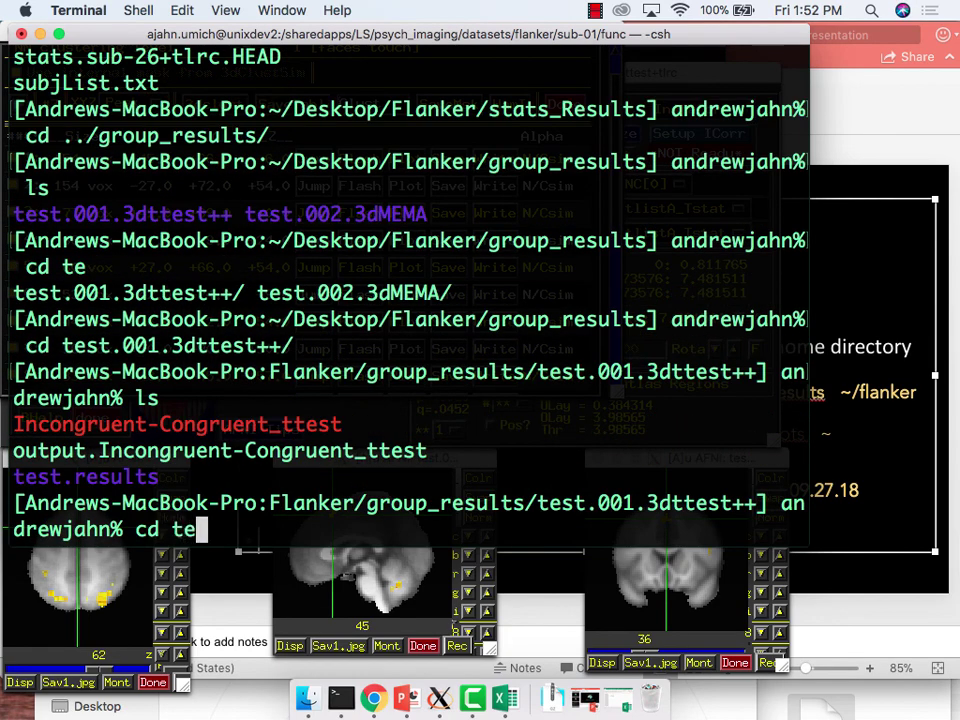
key("Tab")
key("Return")
type("ls")
key("Return")
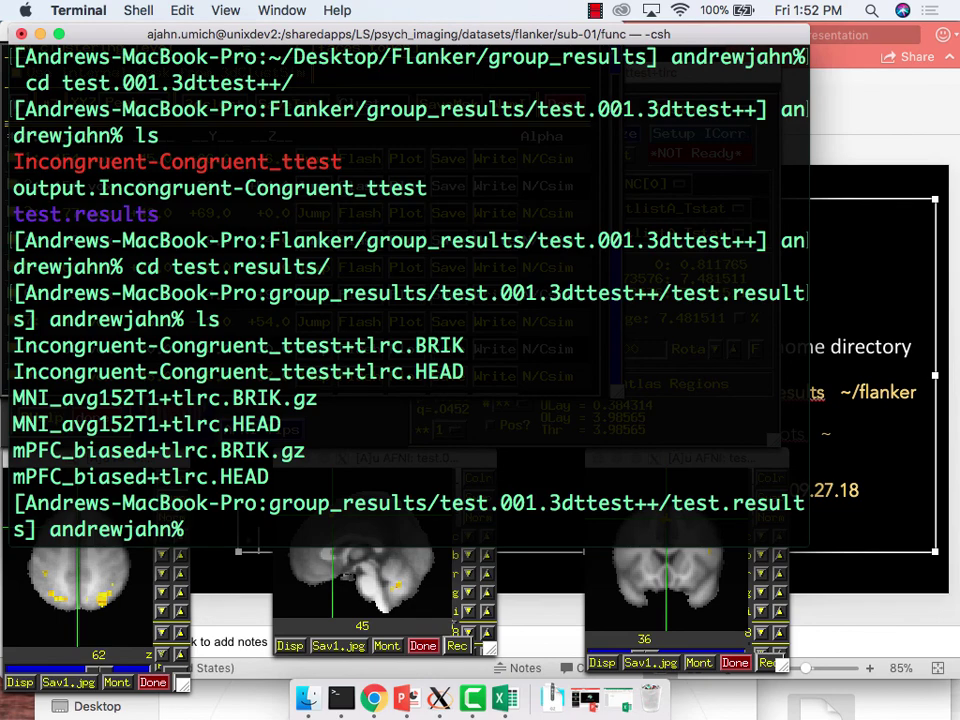
type("afni")
key("BackSpace")
key("BackSpace")
key("BackSpace")
key("BackSpace")
Close the running AFNI session and relaunch afni from the test.results directory in Terminal.
left_click_drag(212, 32, 253, 32)
left_click(13, 34)
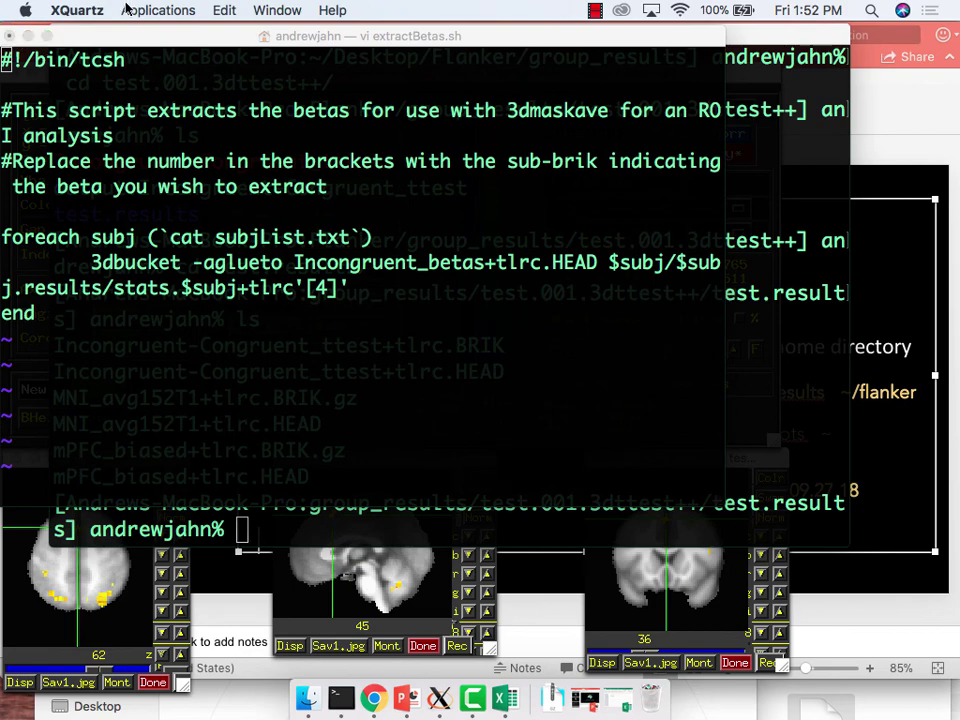
left_click_drag(102, 30, 124, 30)
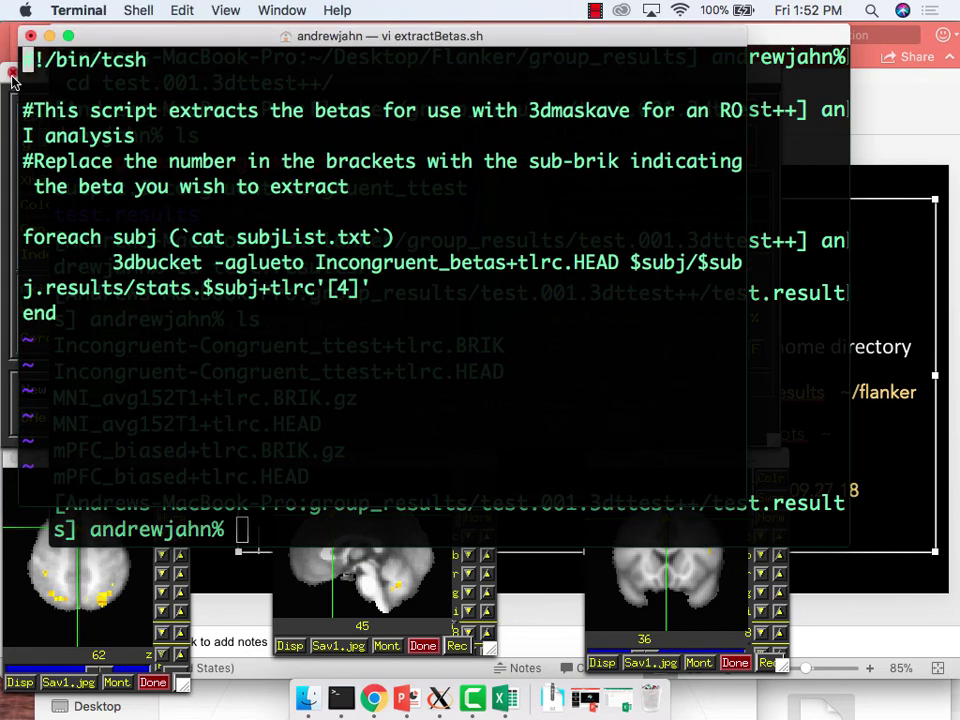
left_click(180, 40)
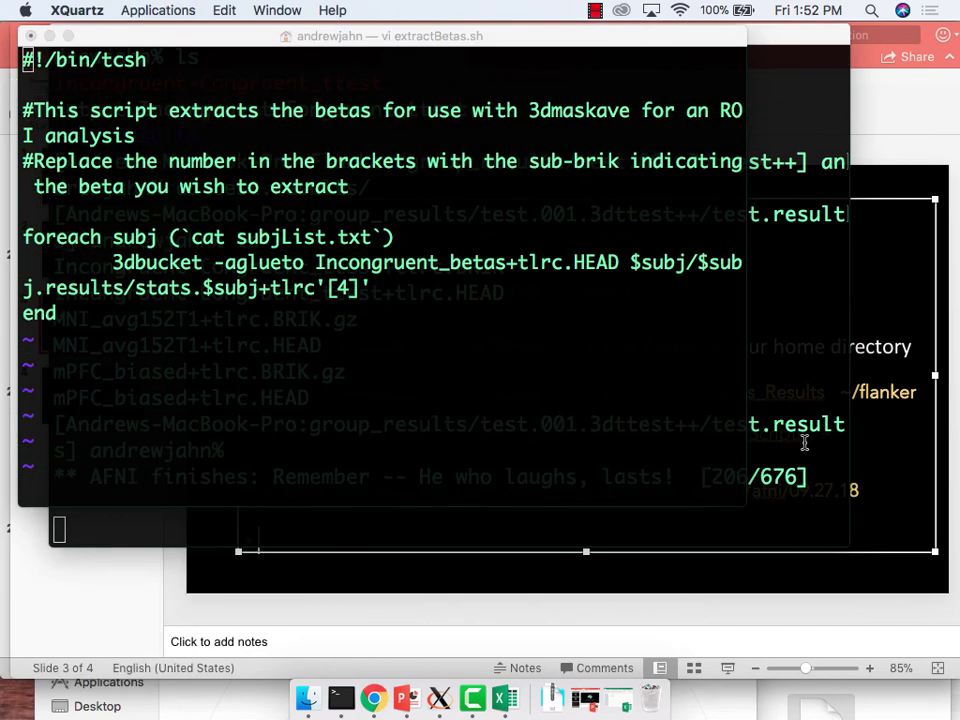
left_click(800, 535)
key("Return")
type("afni")
key("Return")
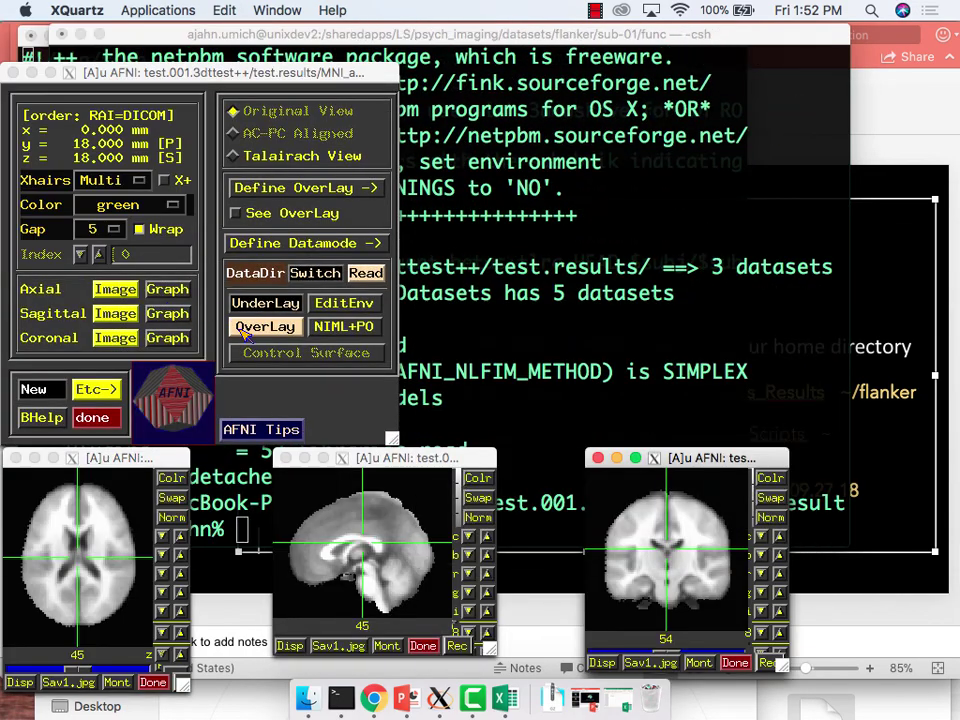
Load Incongruent-Congruent_ttest as the overlay on the MNI_avg152T1 underlay.
left_click(265, 326)
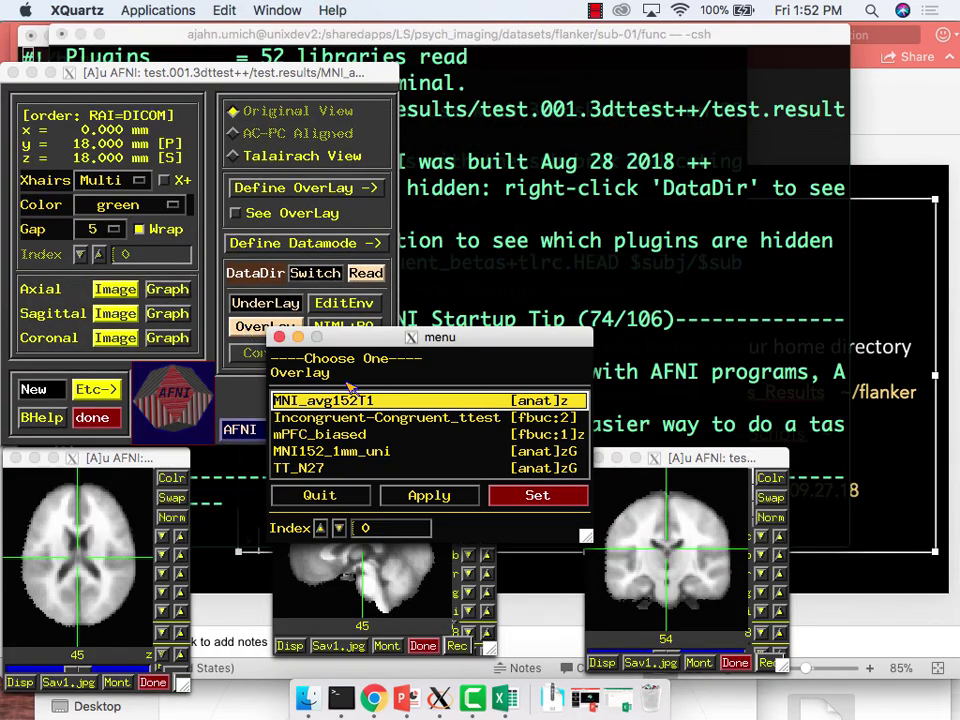
left_click(386, 418)
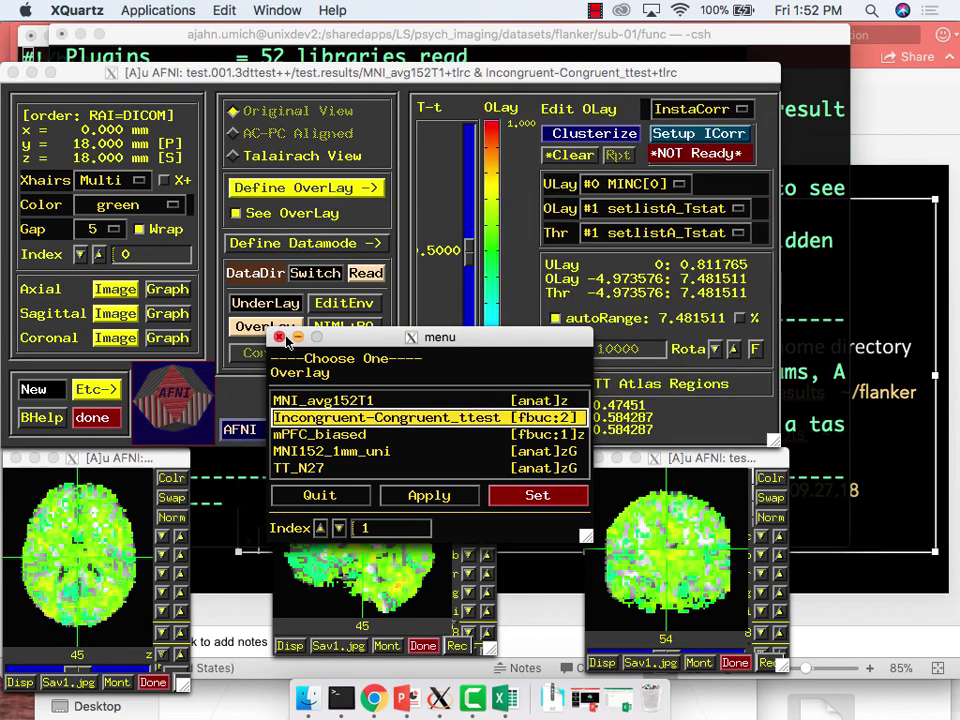
left_click(537, 495)
Threshold the overlay at a p-value of 0.05.
right_click(393, 404)
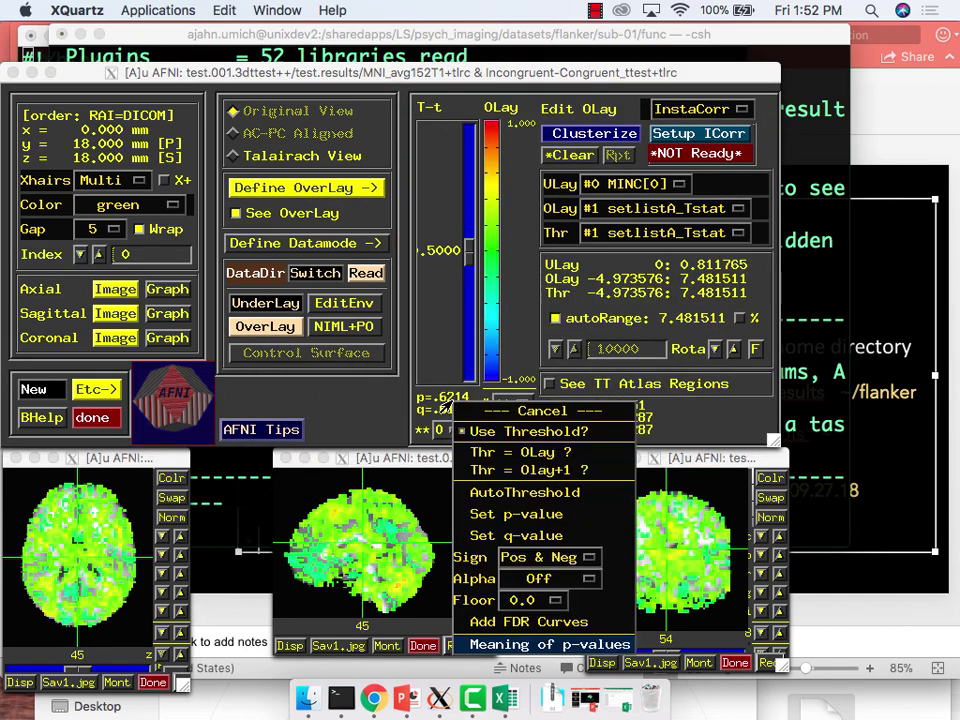
left_click(510, 482)
type("0.0")
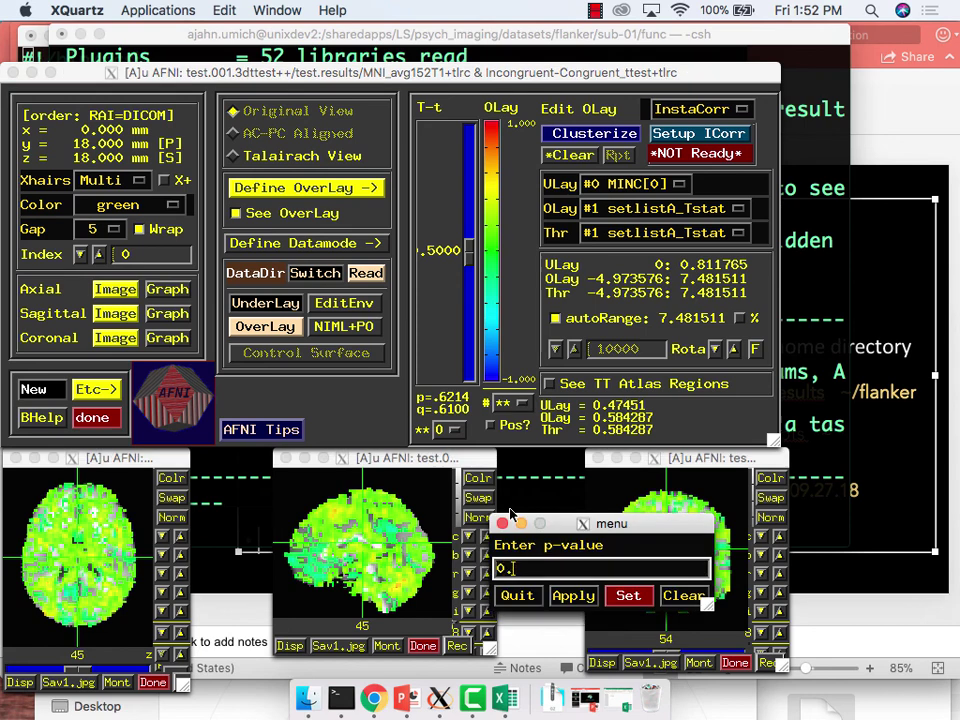
type("5")
key("Return")
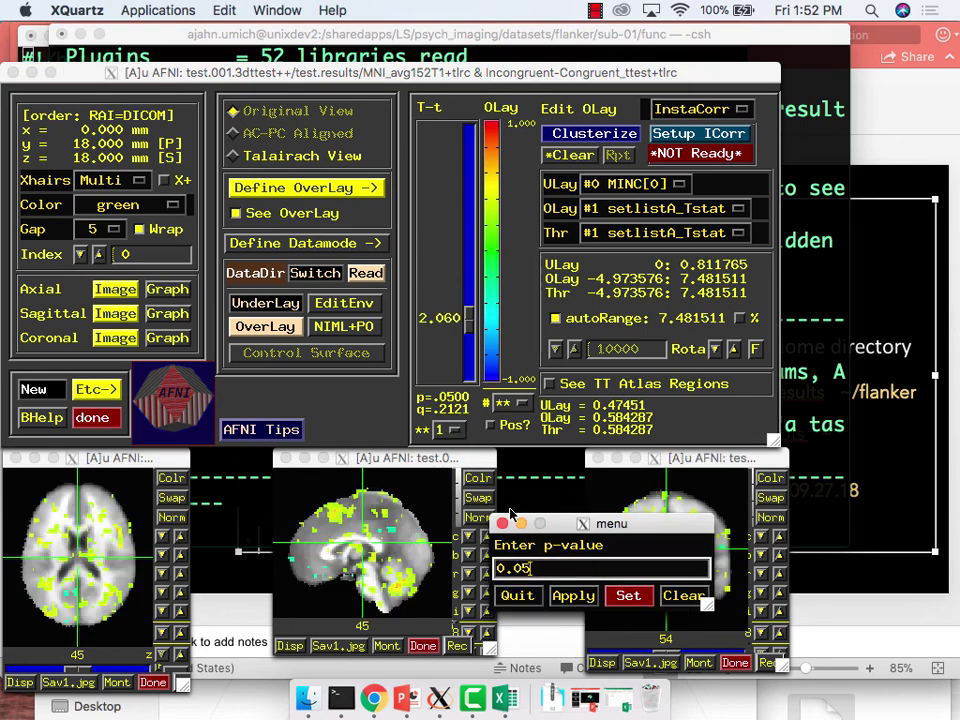
left_click(502, 524)
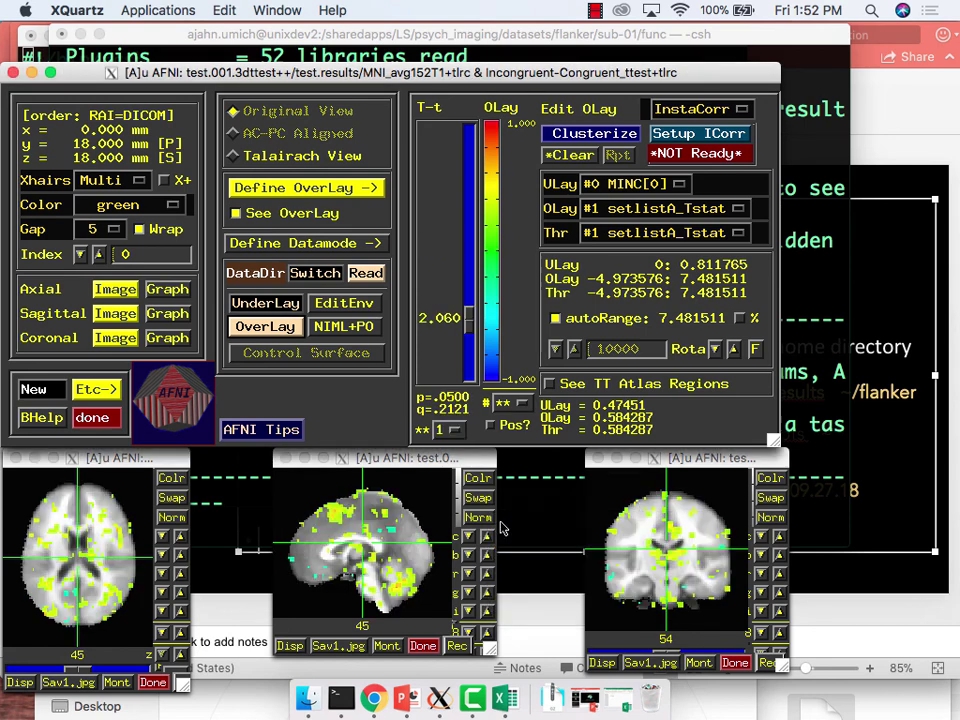
Clusterize the overlay with NN level 1 and a minimum cluster size of 100 voxels.
left_click(594, 133)
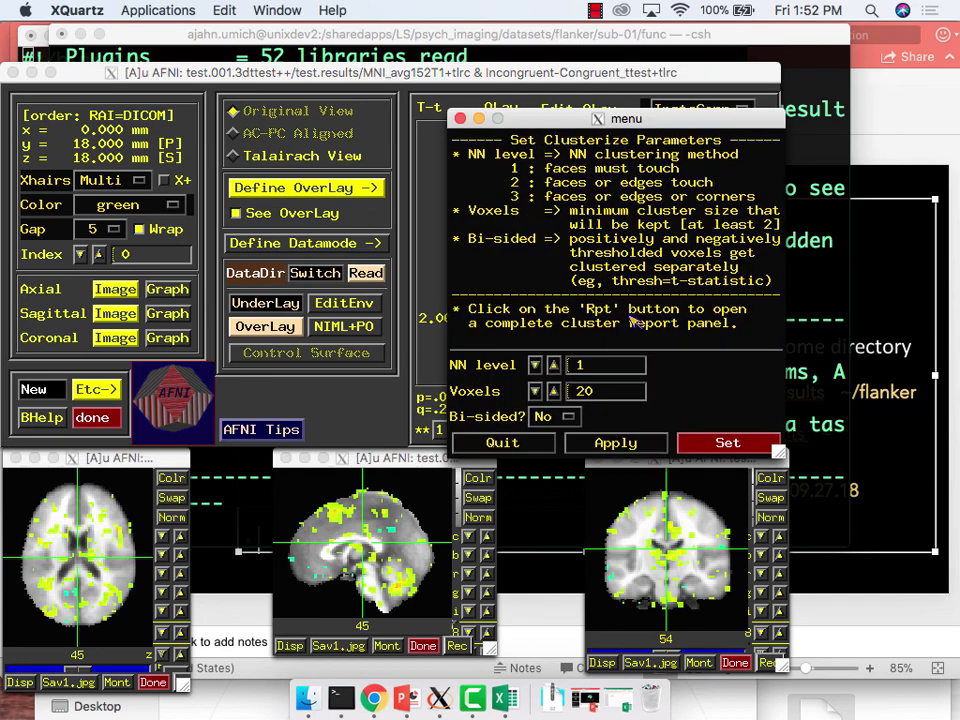
double_click(602, 392)
key("BackSpace")
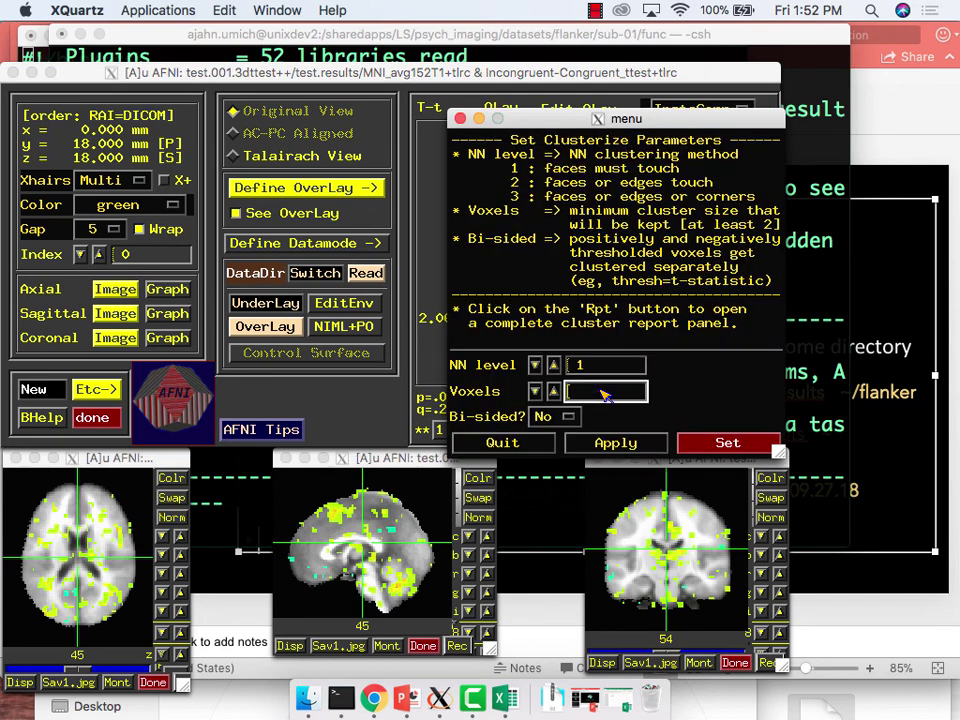
type("100")
left_click(630, 442)
left_click(702, 444)
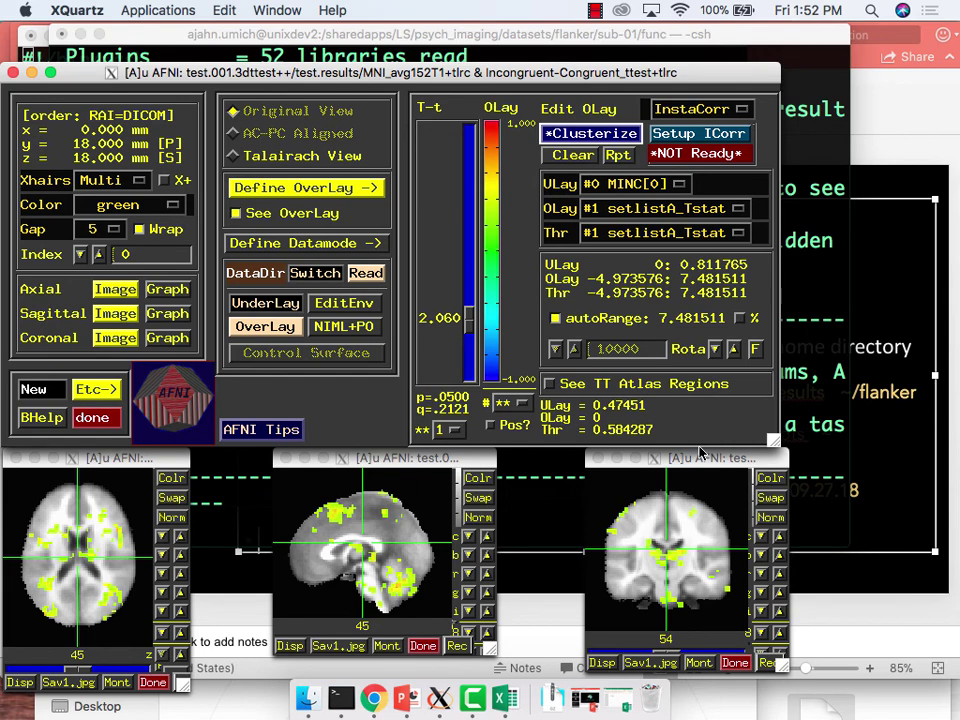
Center the crosshairs on the medial prefrontal activation and flash clusters 1 and 2 in the cluster report to examine their extent.
left_click(334, 514)
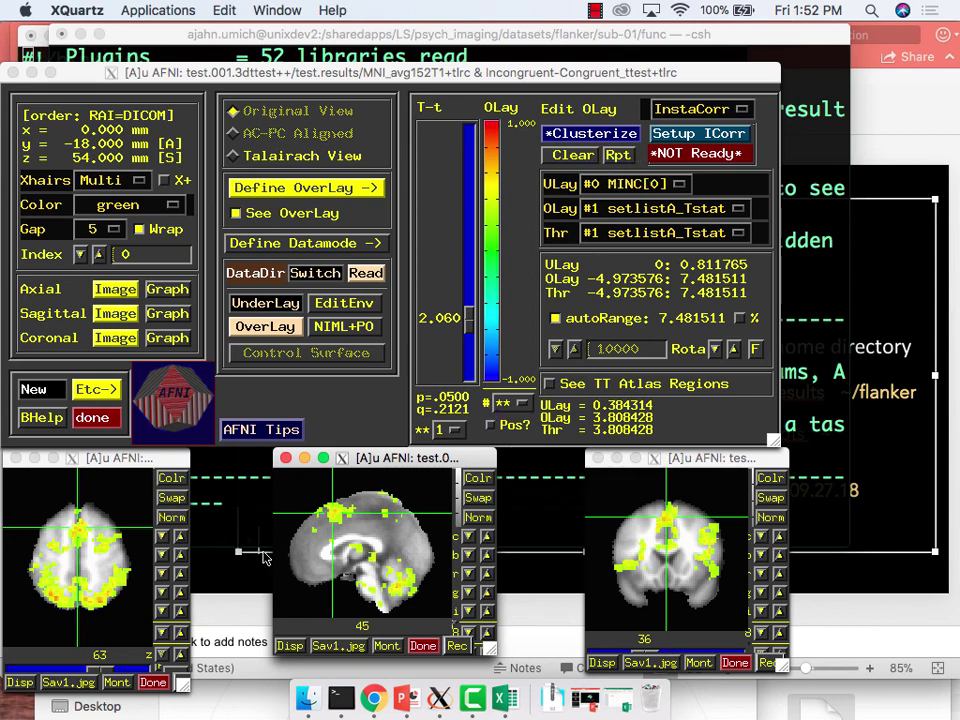
left_click(590, 133)
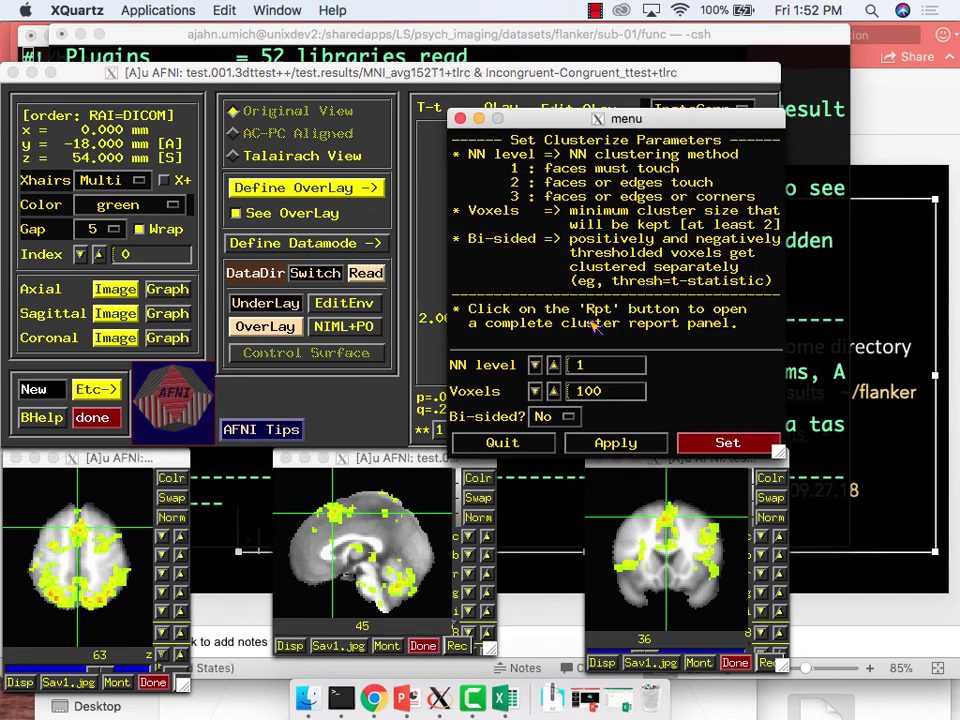
left_click(727, 442)
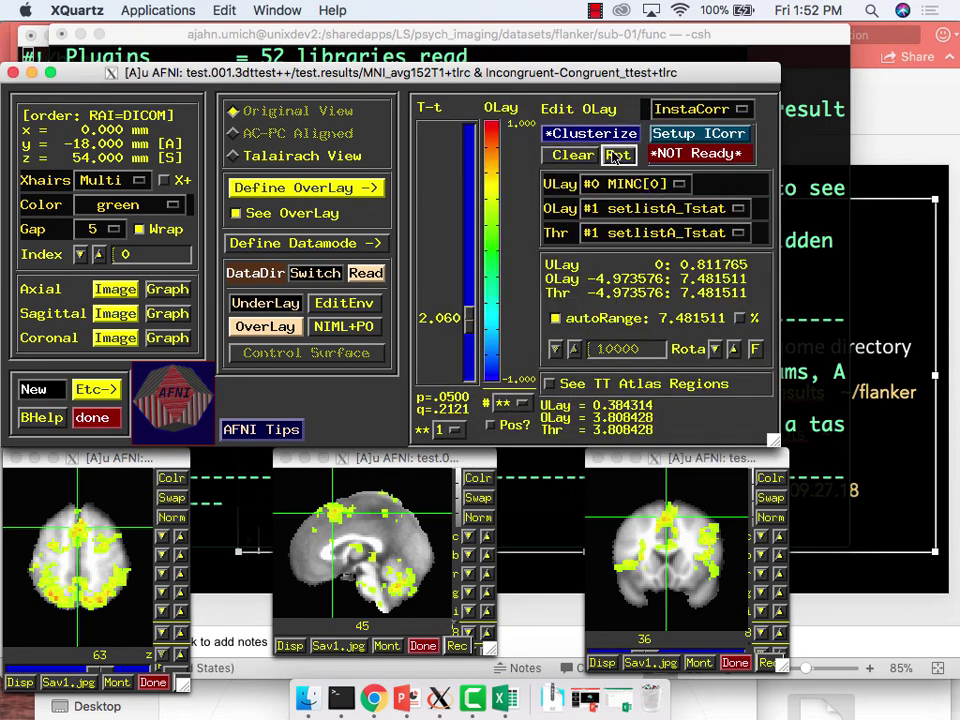
left_click(616, 155)
left_click(358, 196)
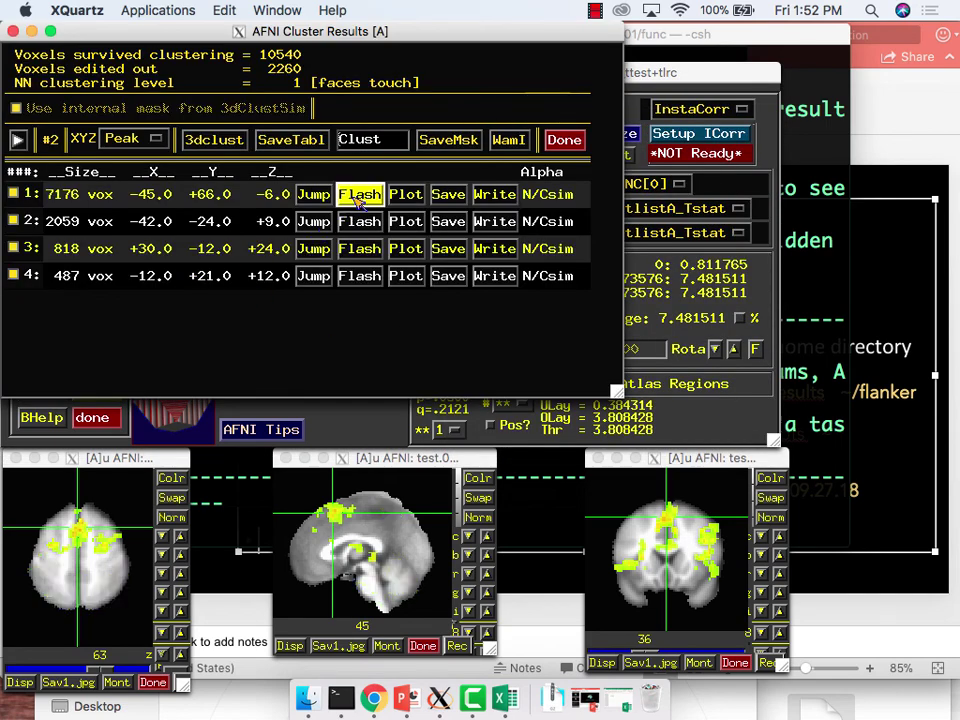
left_click(360, 222)
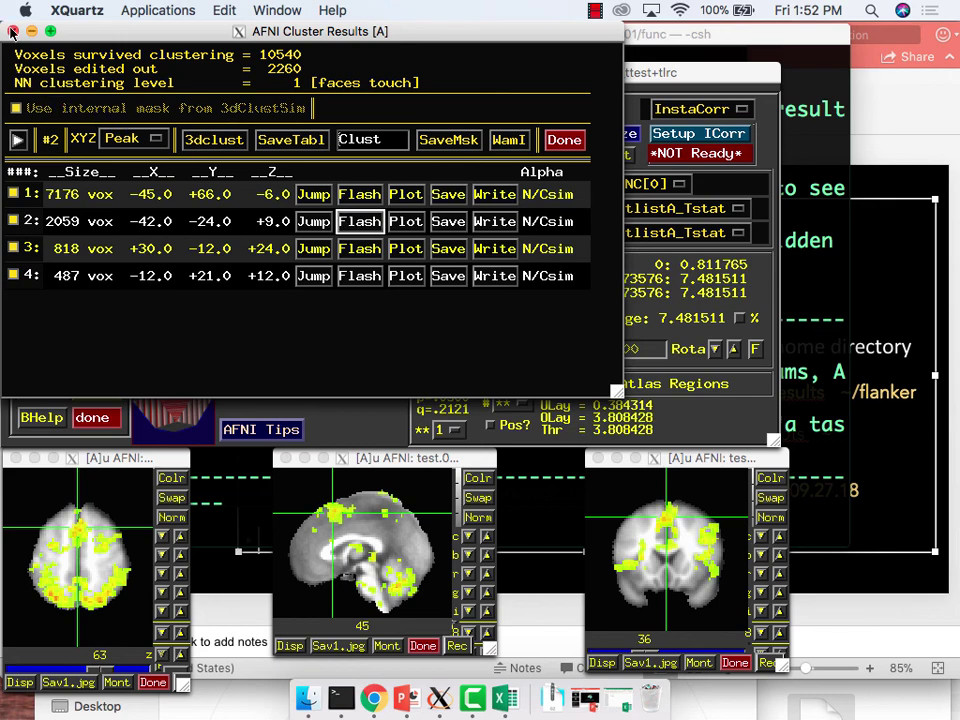
left_click(12, 31)
Set the overlay's threshold to a p-value of 0.01.
right_click(463, 403)
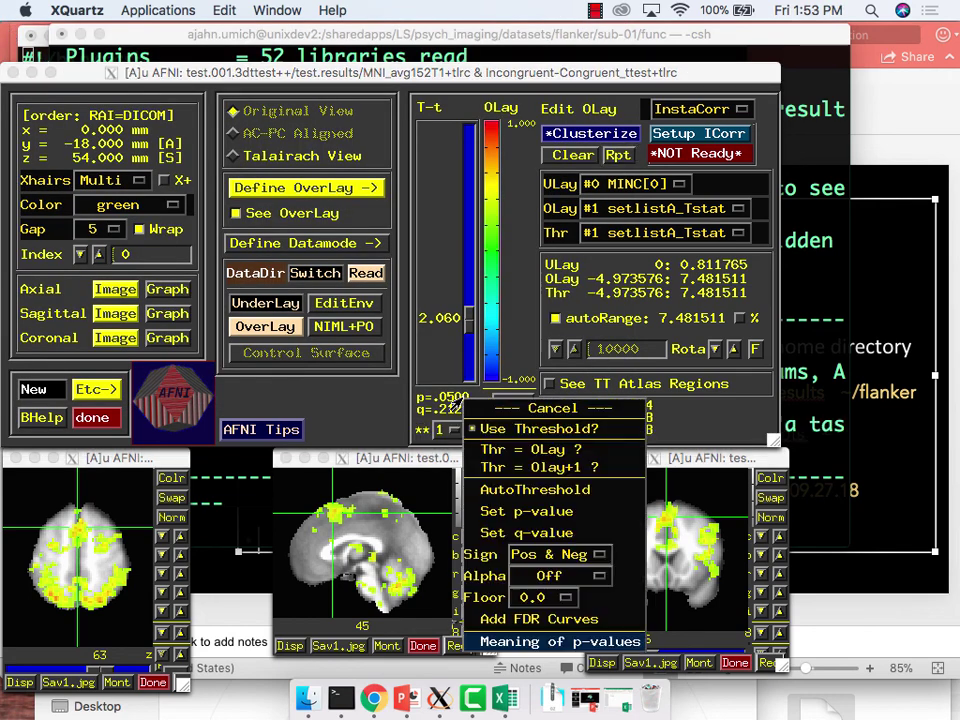
left_click(500, 508)
type("0.01")
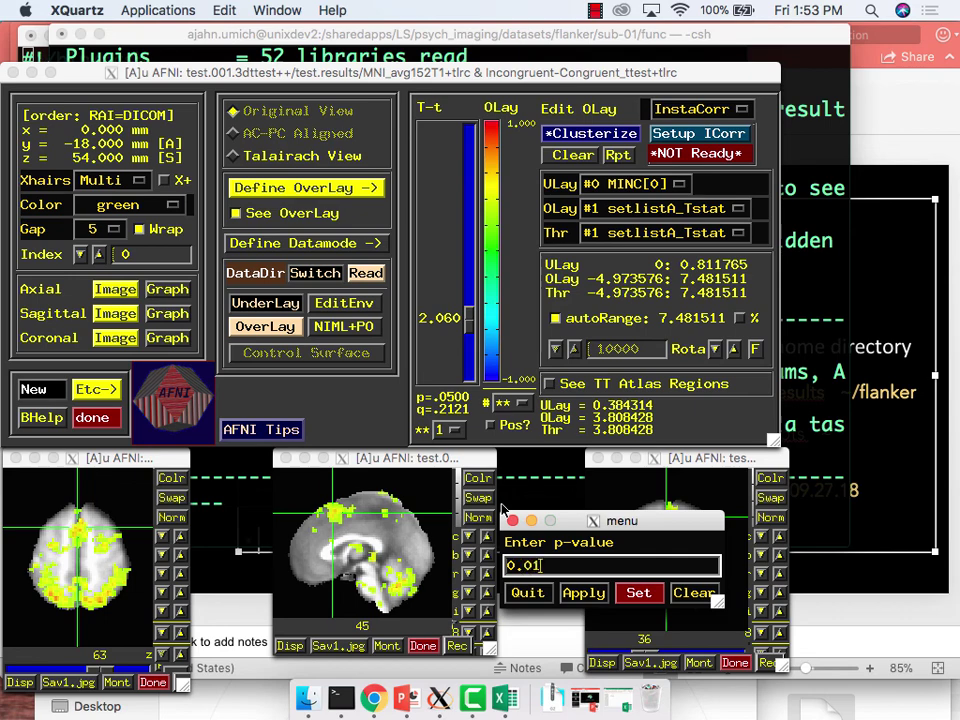
key("Return")
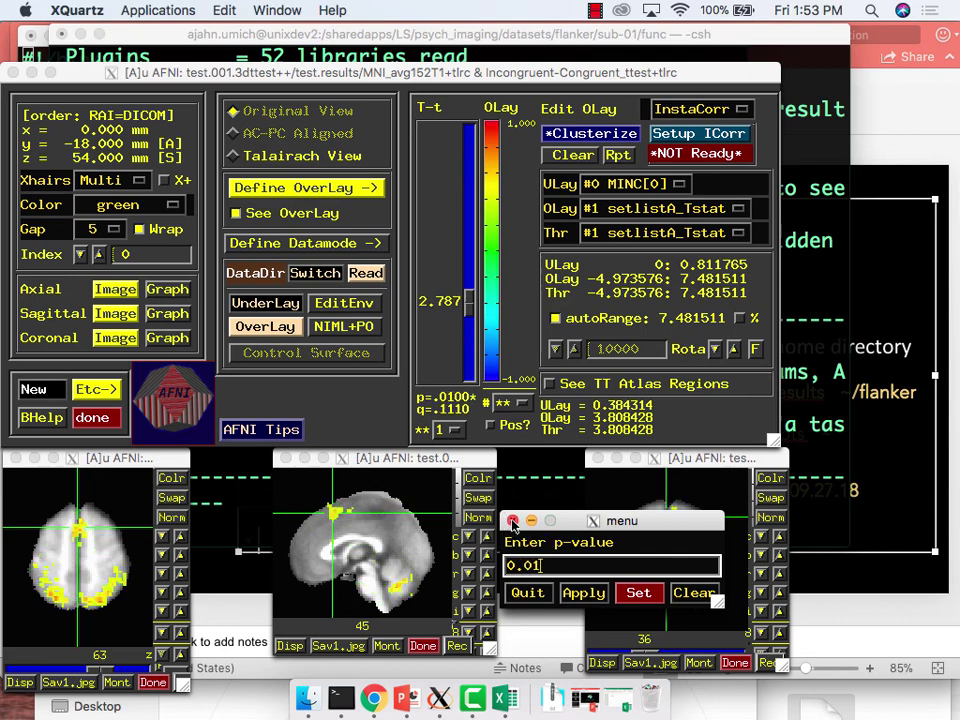
left_click(511, 521)
Write cluster 5 from the cluster report to disk as a mask dataset and switch to Terminal.
left_click(619, 155)
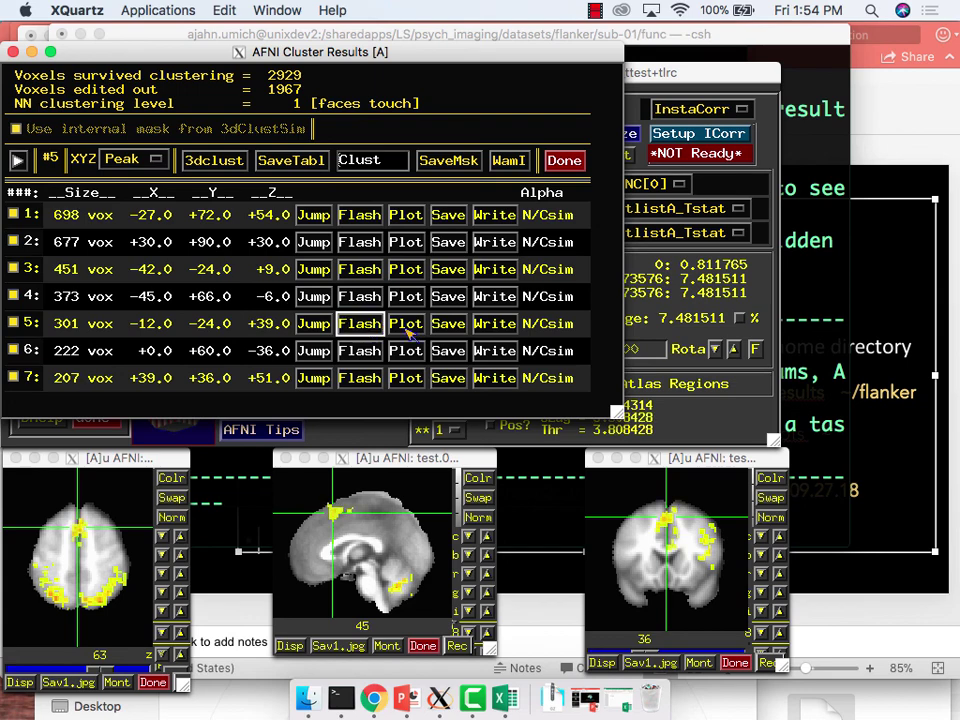
left_click(495, 323)
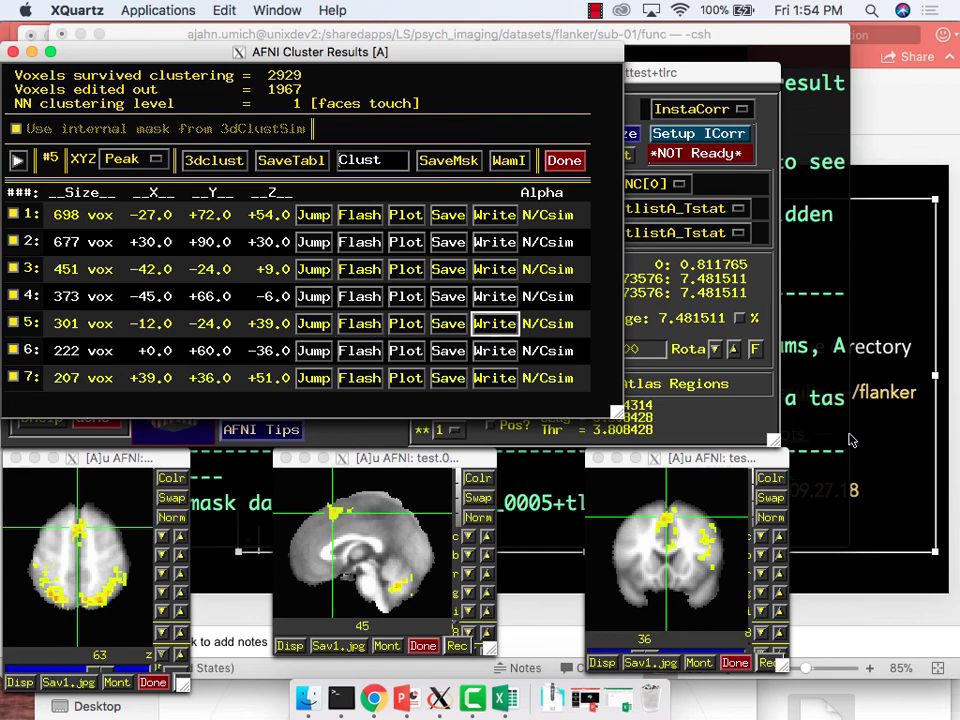
left_click(801, 407)
key("Return")
Rename the Clust_mask_0005+tlrc dataset to mPFC_01 with 3drename.
type("3dre")
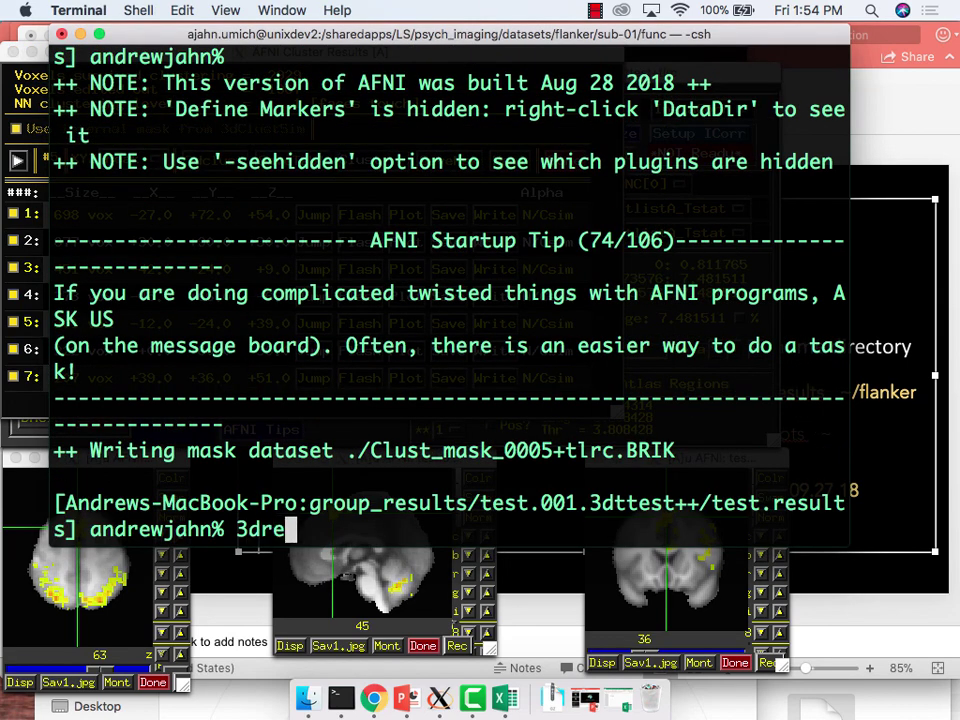
type("name Clu")
key("Tab")
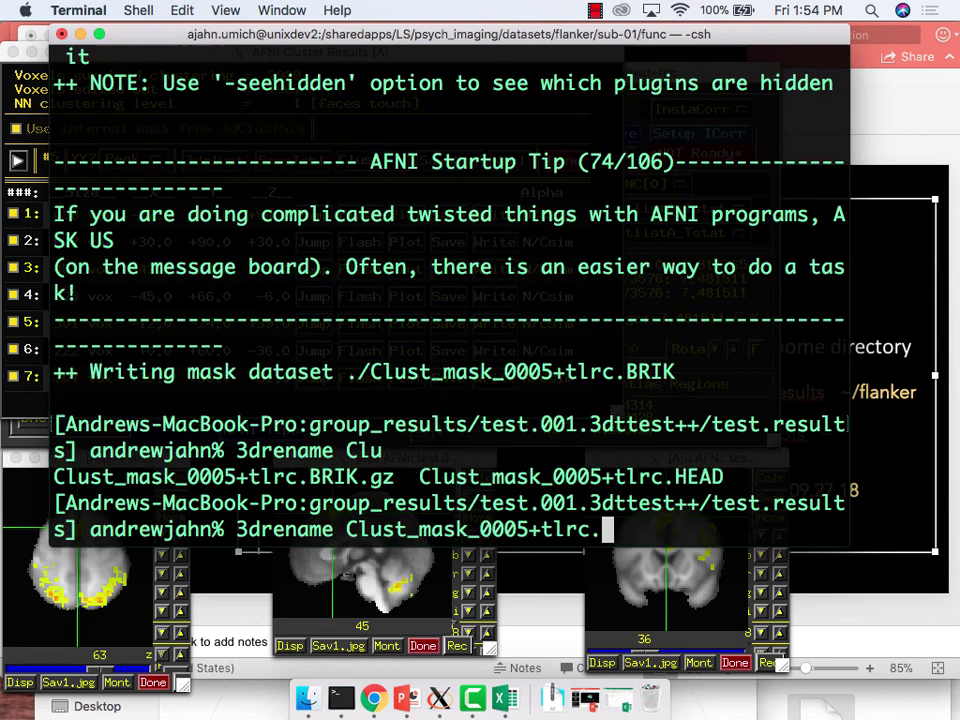
type("MPF")
key("BackSpace")
key("BackSpace")
key("BackSpace")
type("MPF")
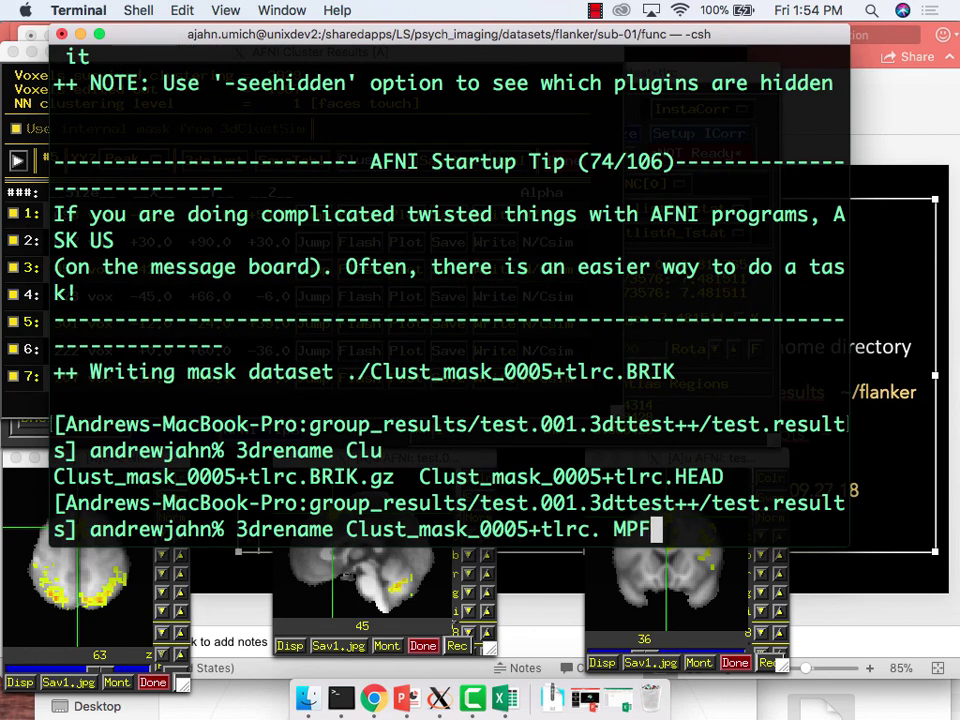
key("BackSpace")
key("BackSpace")
key("BackSpace")
type("mPFC_")
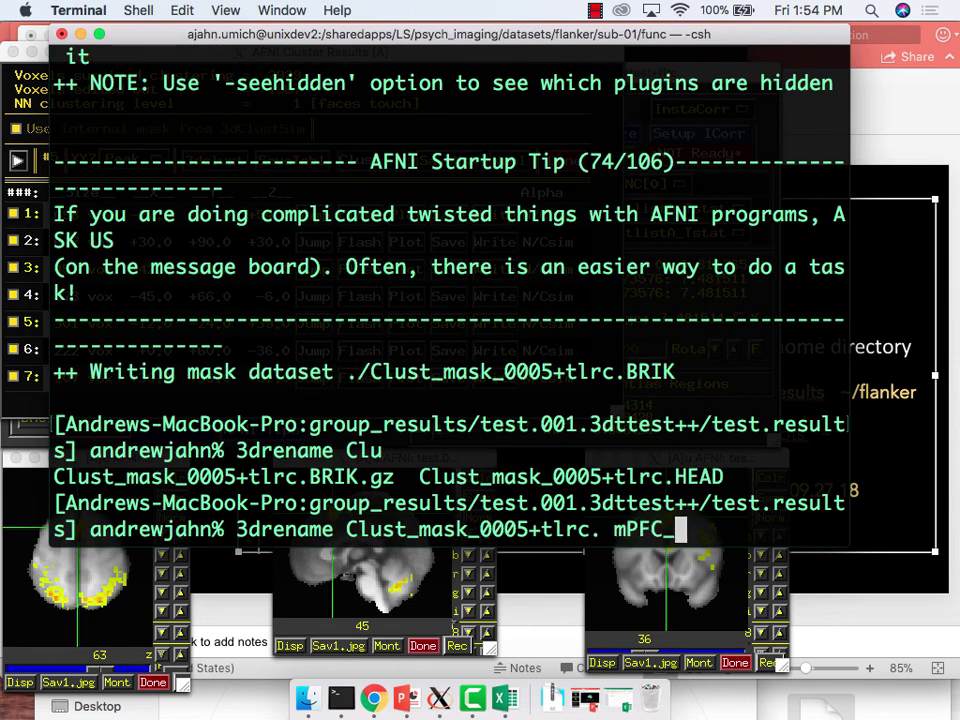
type("001")
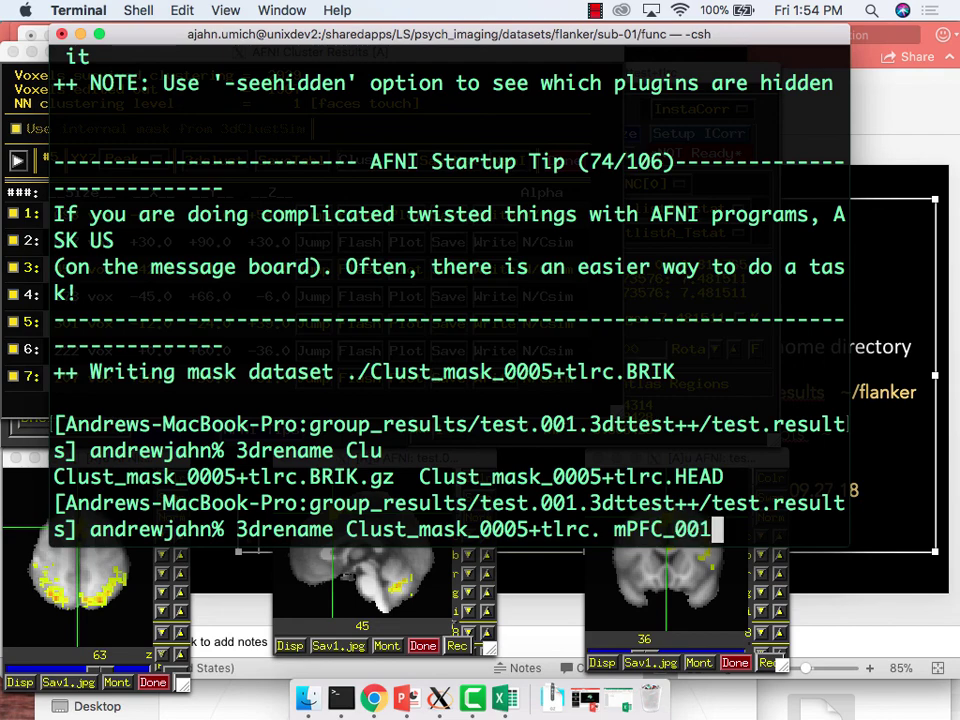
key("BackSpace")
key("BackSpace")
type("1")
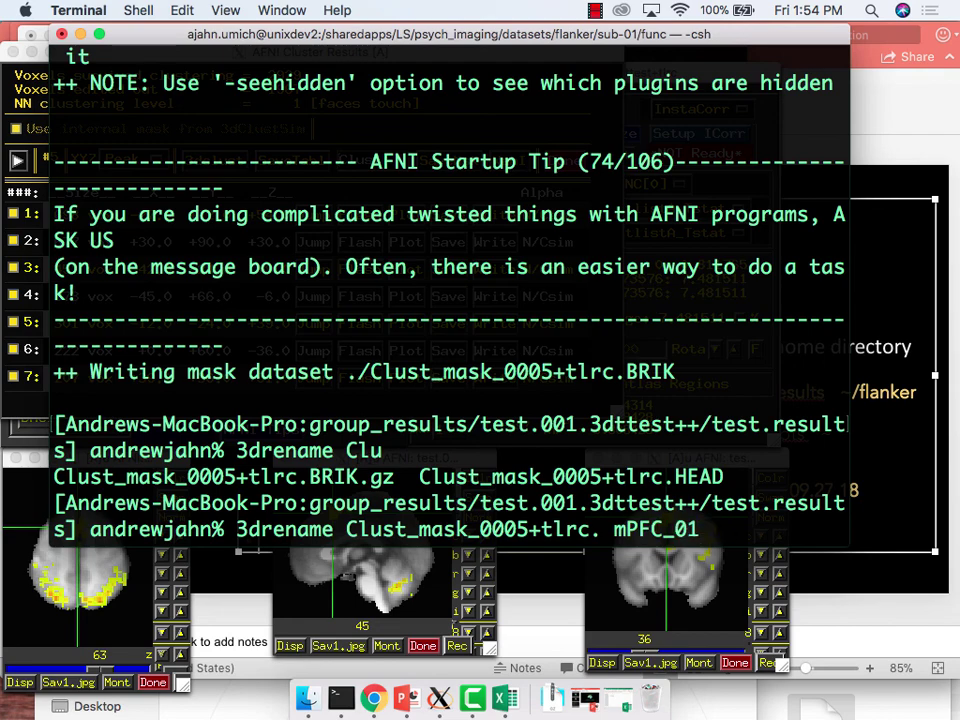
key("Return")
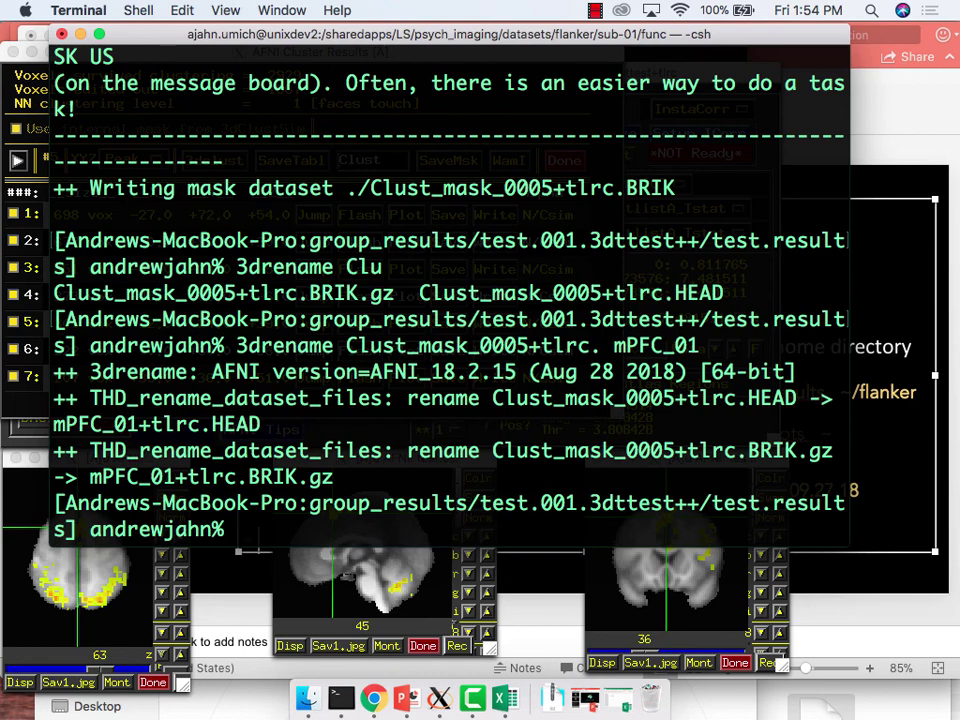
Move the mPFC_01+tlrc.* files to the ../../../group_results/ directory.
type("mv m")
key("Tab")
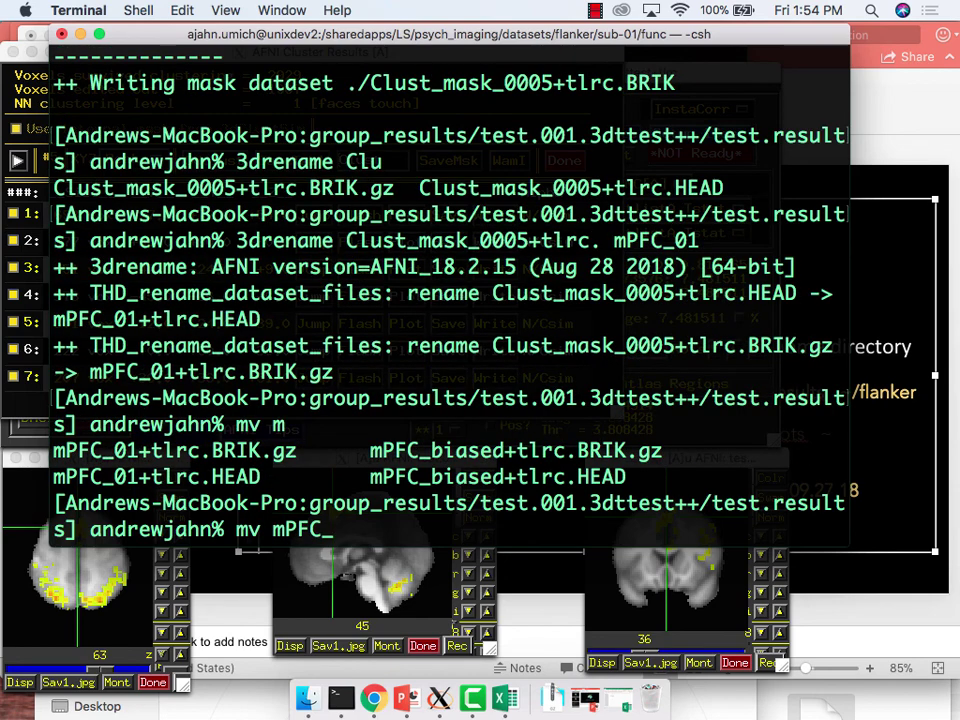
type("01")
key("Tab")
type("* .")
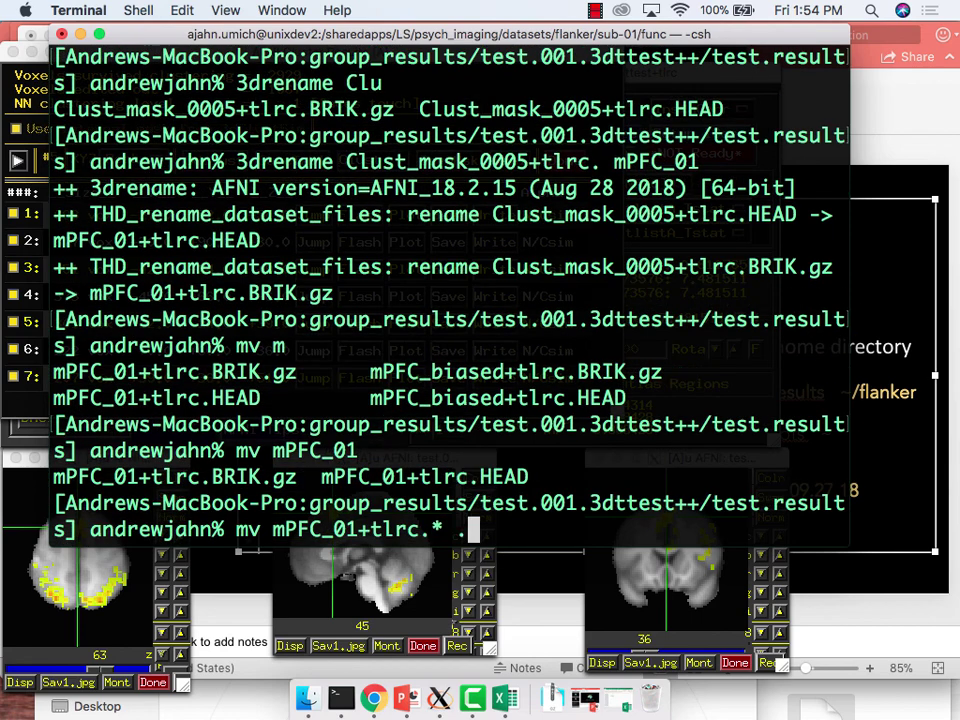
type("./../../gr")
key("Tab")
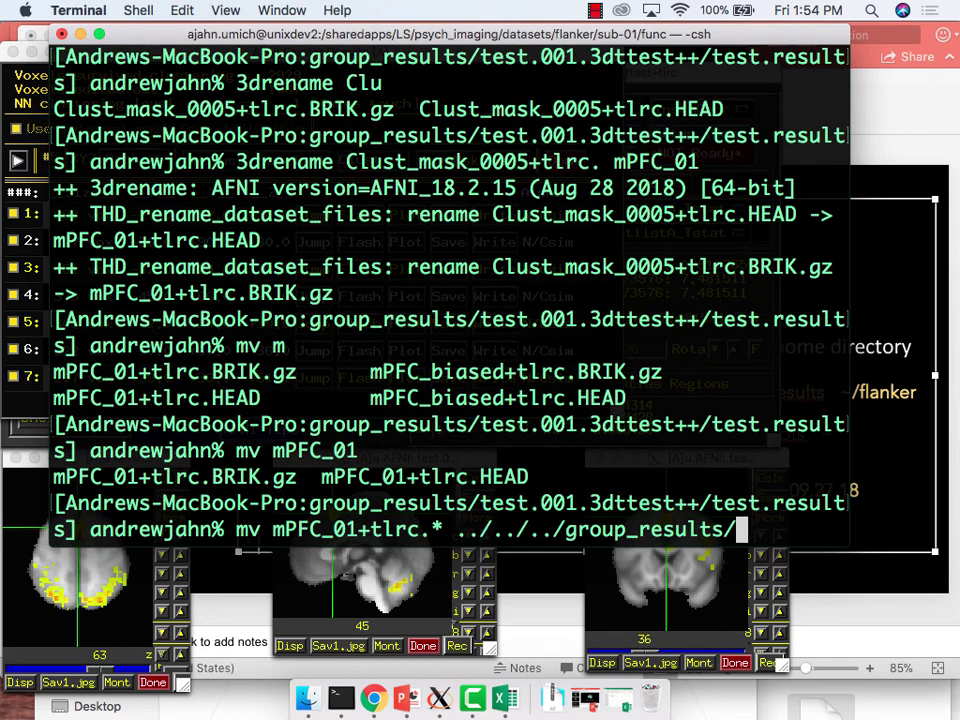
key("Return")
Change into the ../../../group_results/ directory and list its contents.
type("cd ../../../g")
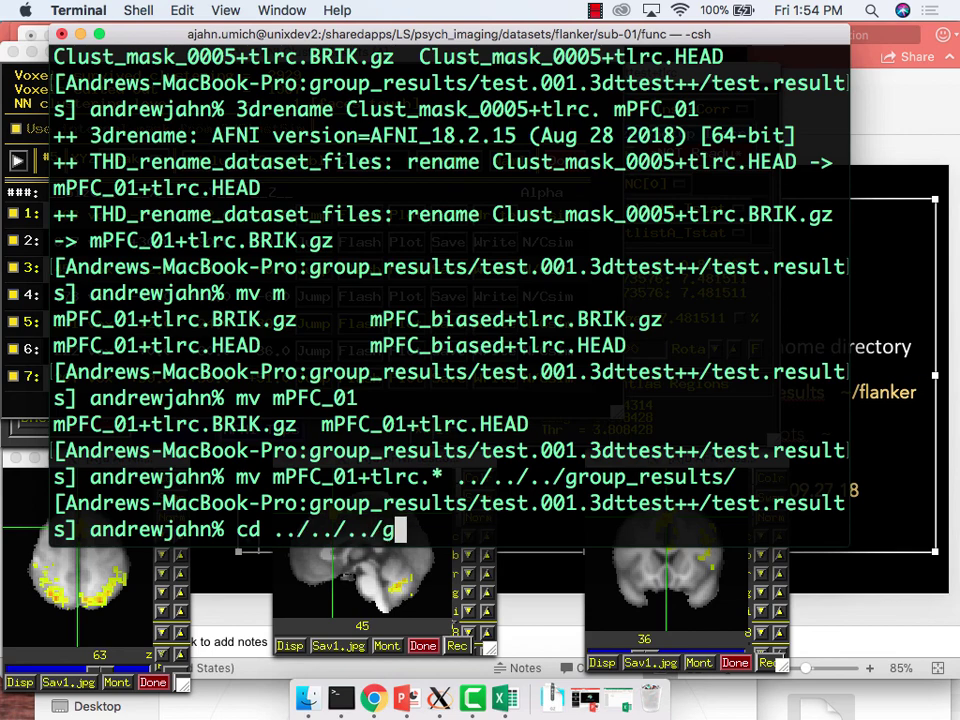
key("Tab")
key("Return")
type("ls")
key("Return")
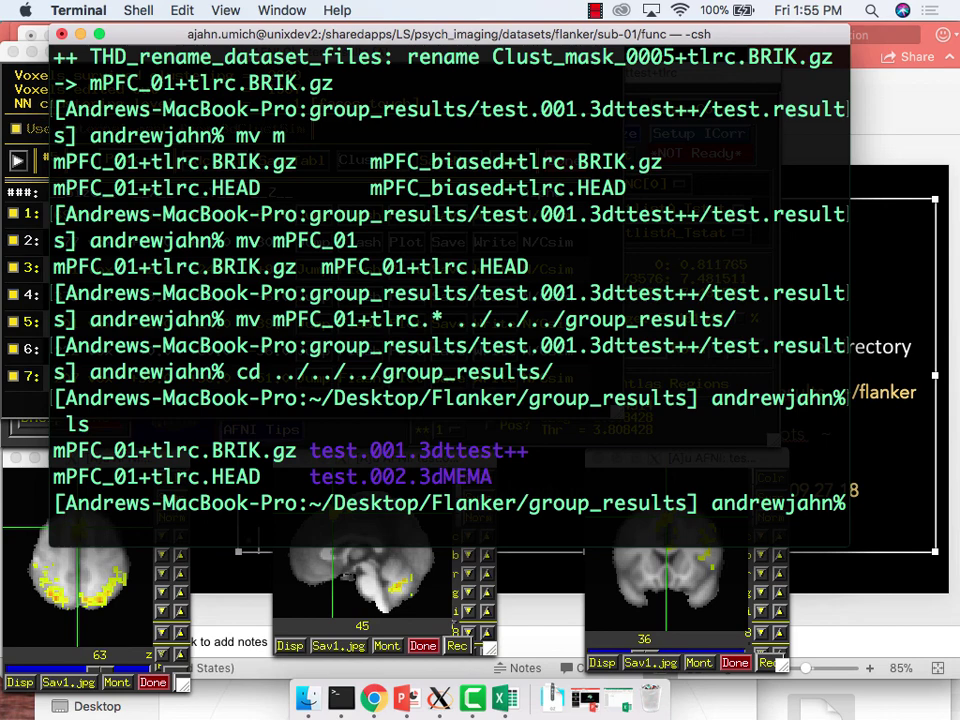
Go up three directory levels with cd ../../.., list the contents, and change into Desktop/Flanker/.
type("cd ../../..")
key("Return")
type("ls")
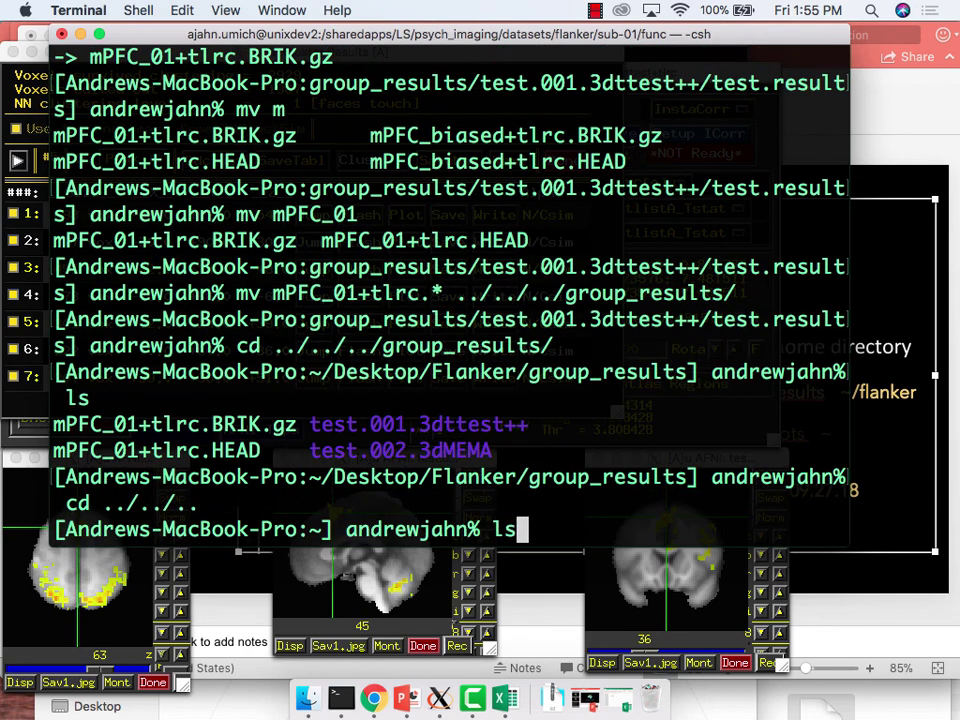
key("Return")
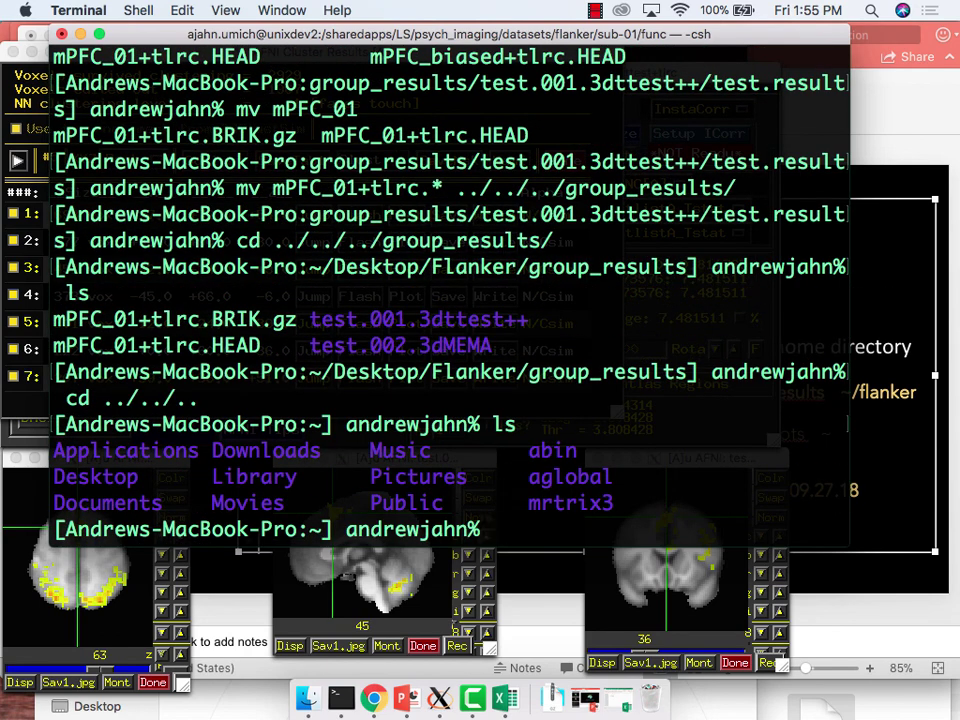
type("cd Des")
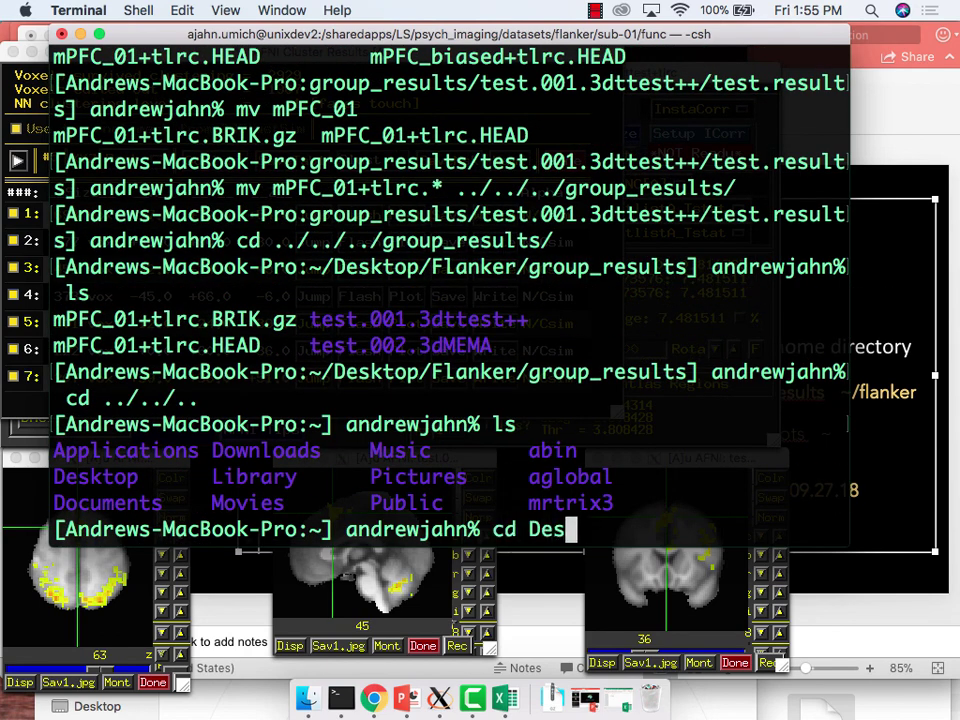
type("ktop/Fl")
key("Tab")
key("Return")
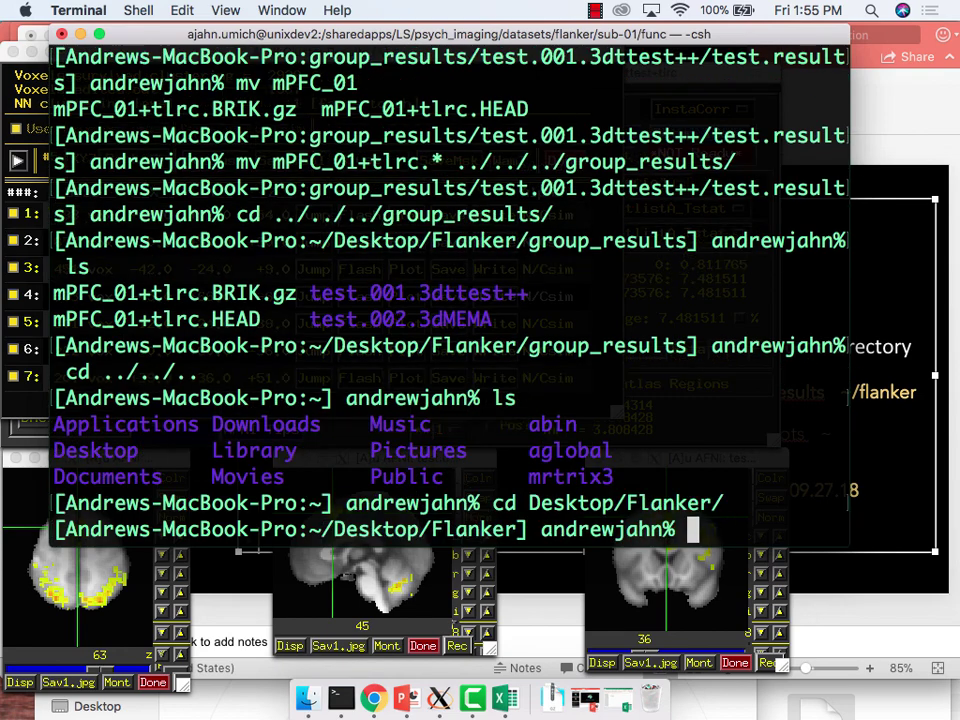
List the Flanker directory, then change into group_results/ and list its files.
type("ls")
key("Return")
type("cd gr")
key("Tab")
key("Return")
type("ls")
key("Return")
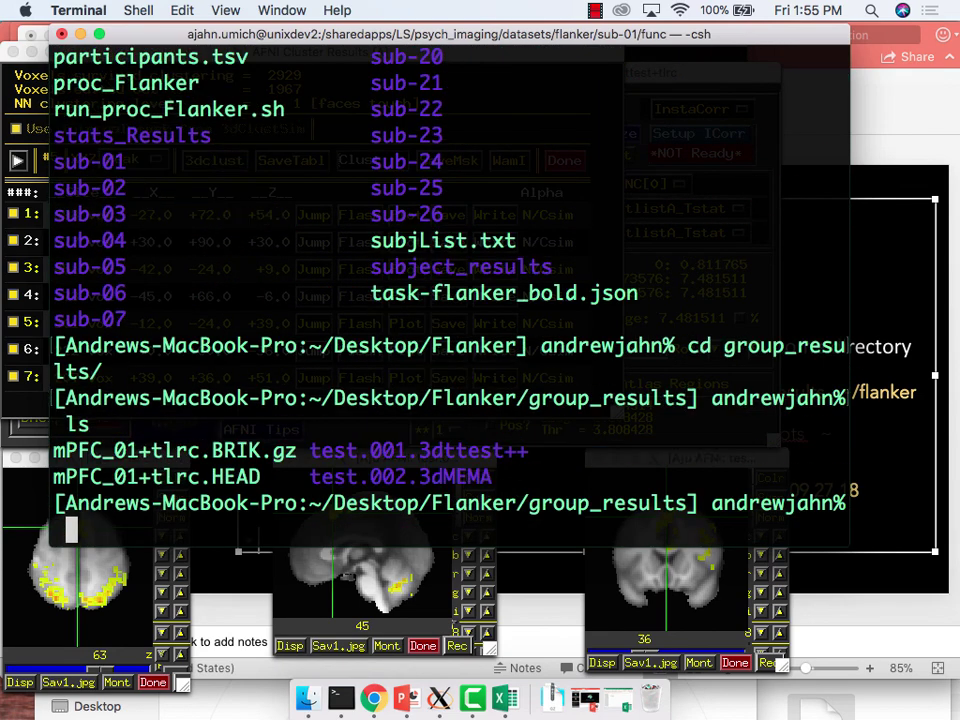
Move the mPFC_01+tlrc.* files to the ../stats_Results/ directory.
type("mv m")
key("Tab")
type("* ../st")
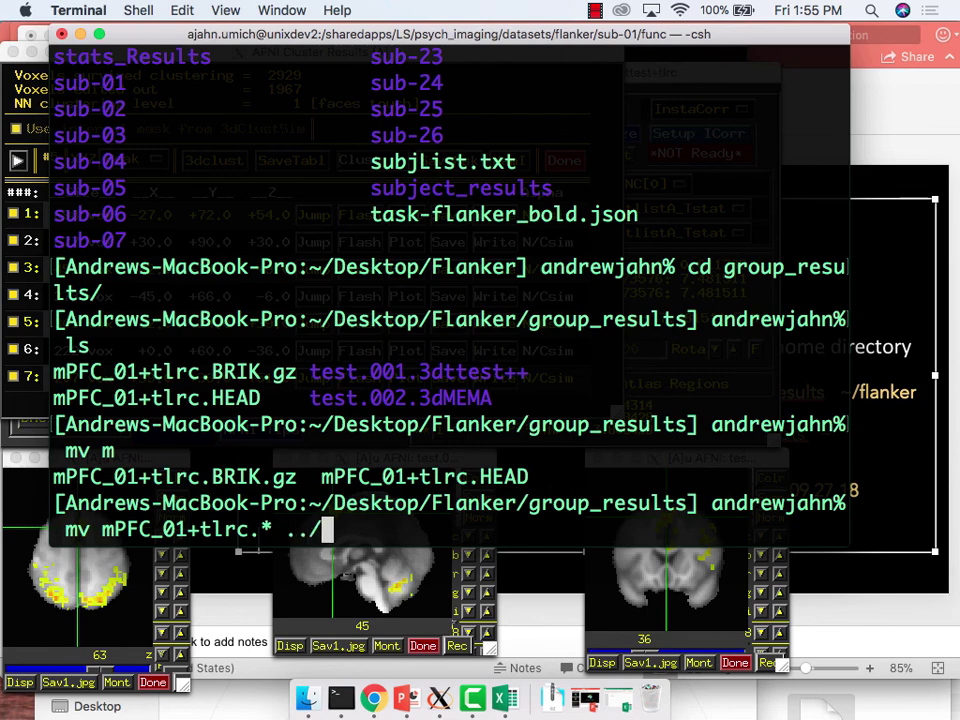
key("Tab")
key("Return")
Change into the ../stats_Results/ directory and list its contents.
type("cd ../st")
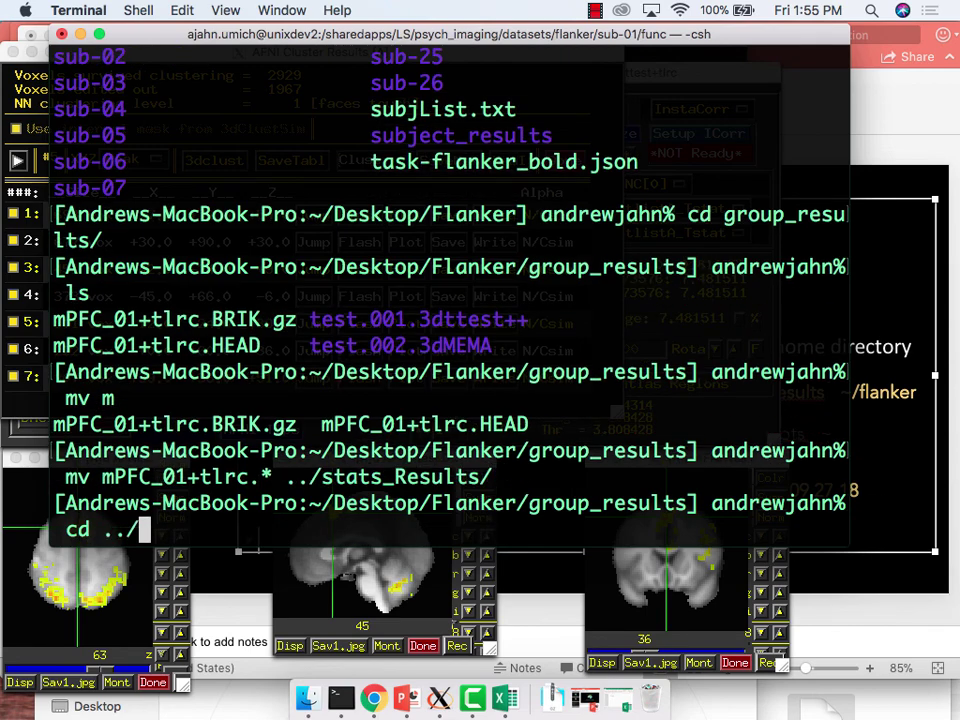
key("Tab")
key("Return")
type("ls")
key("Return")
Extract the incongruent betas from the new mask with 3dmaskave -quiet -mask mPFC_01+tlrc. Incongruent_betas+tlrc.
type("3")
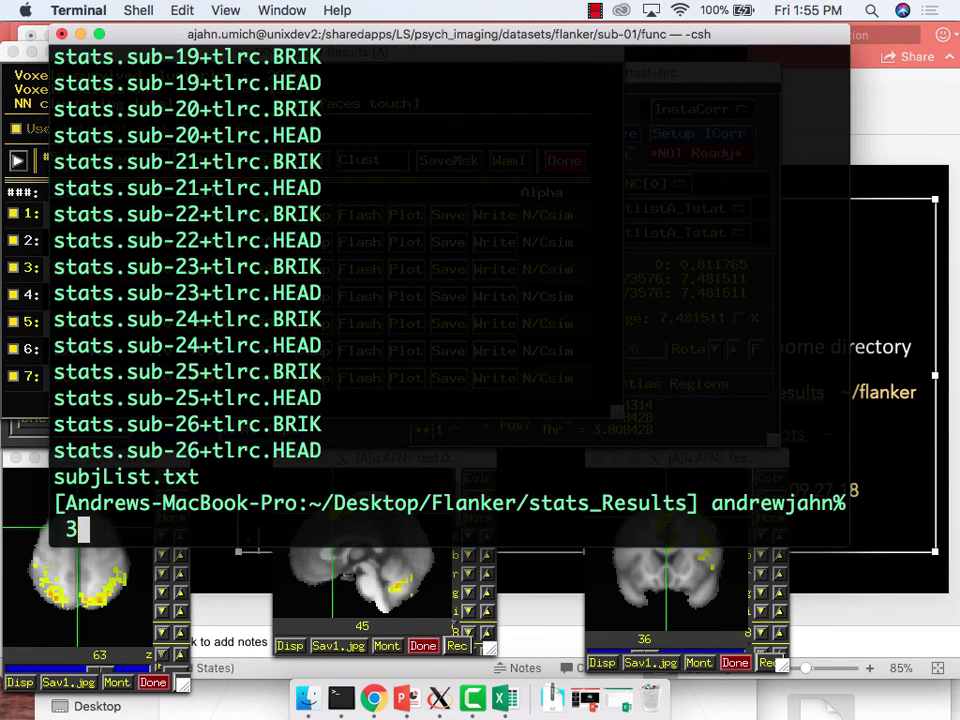
type("dmaskave -quiet ")
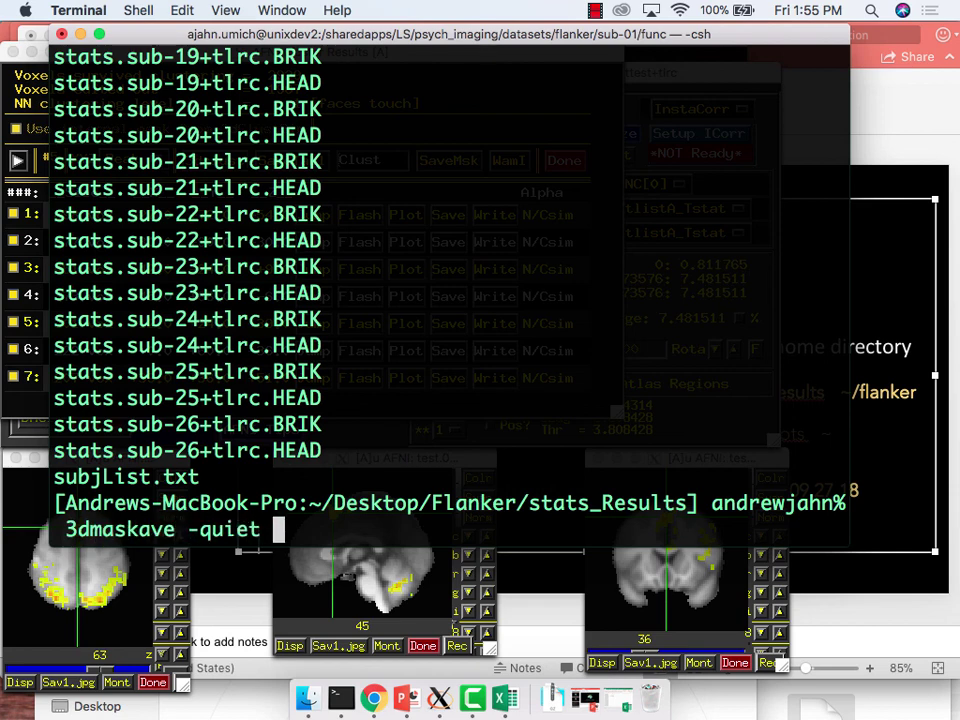
type("-mask Clu")
key("BackSpace")
key("BackSpace")
key("BackSpace")
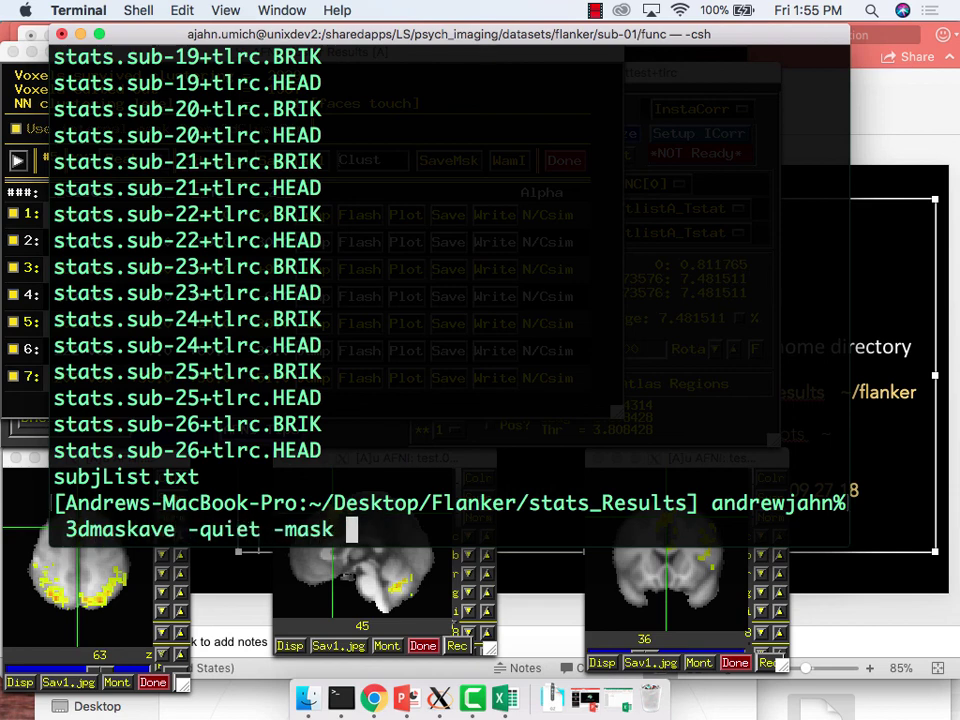
type("mPFC")
key("Tab")
type("01")
key("Tab")
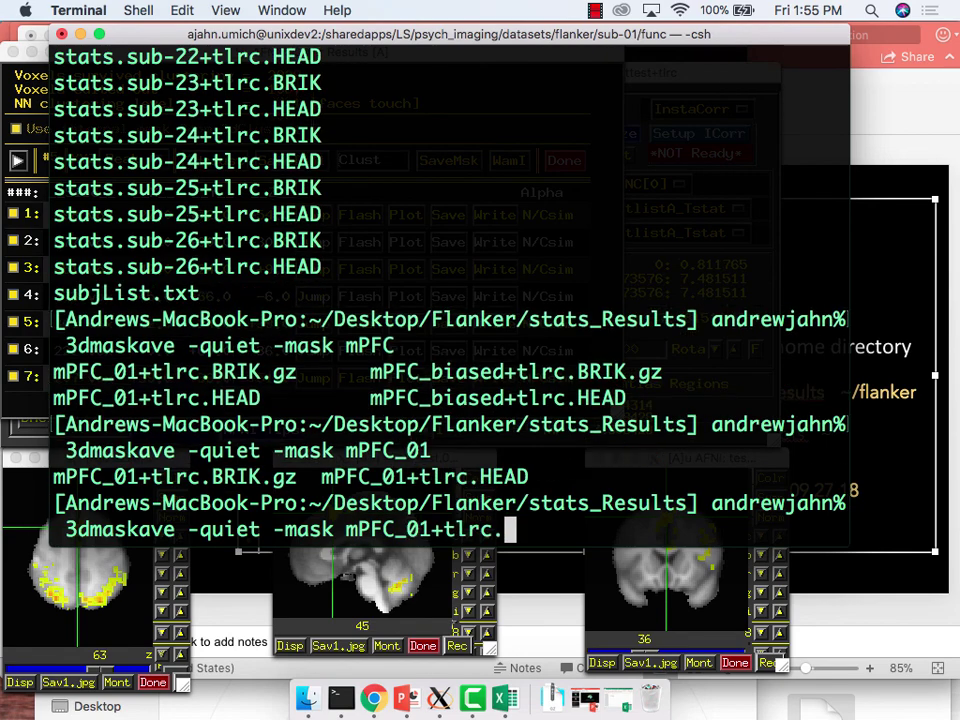
type("In")
key("Tab")
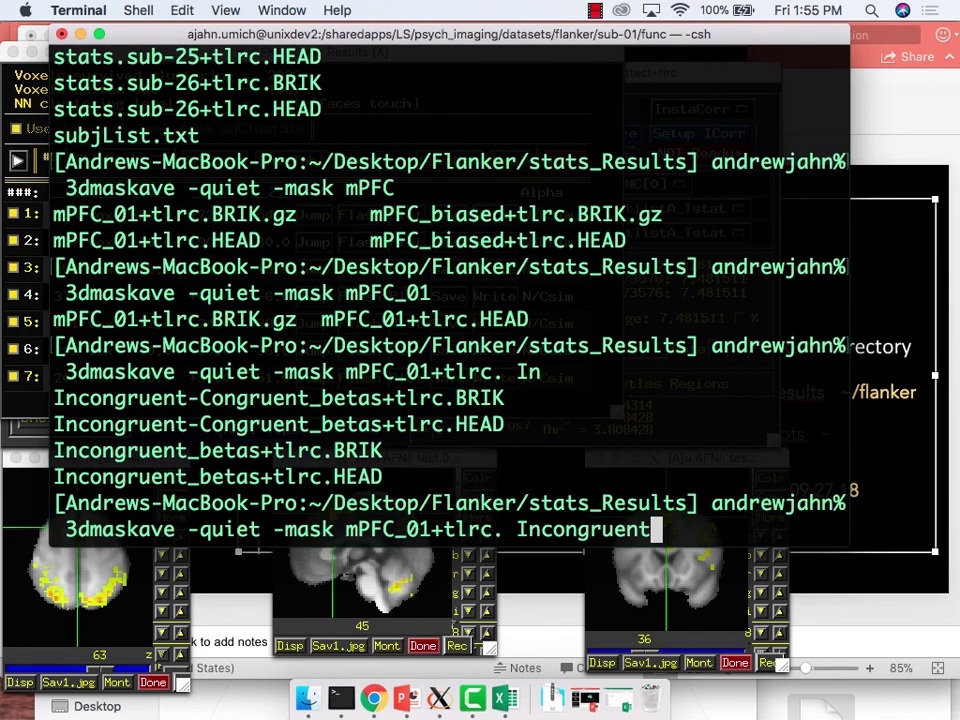
type("+")
key("BackSpace")
type("_")
key("Tab")
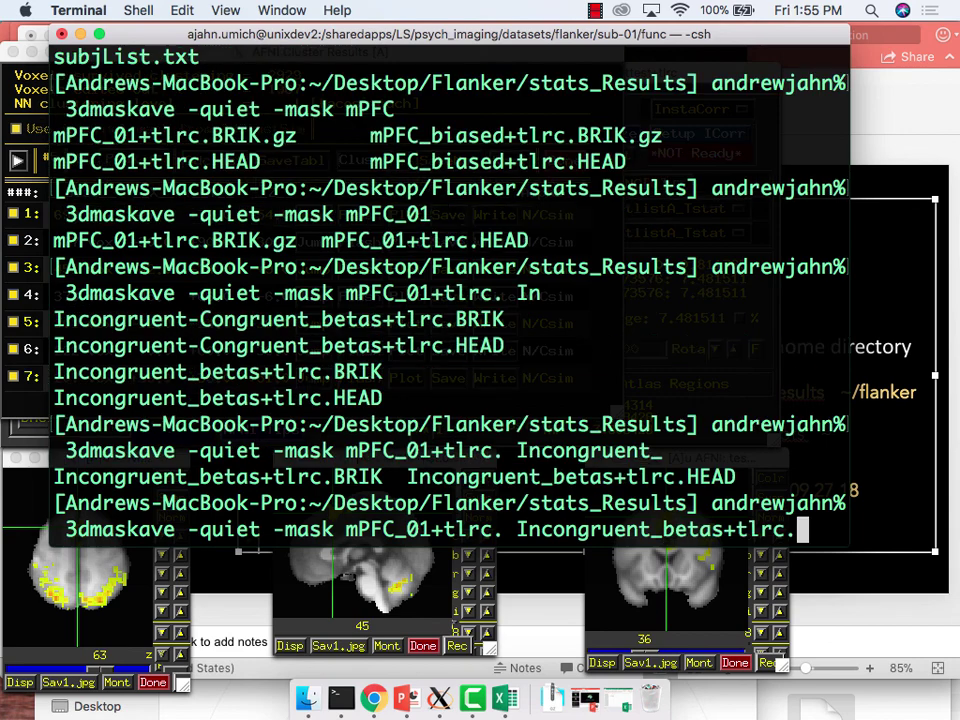
key("Return")
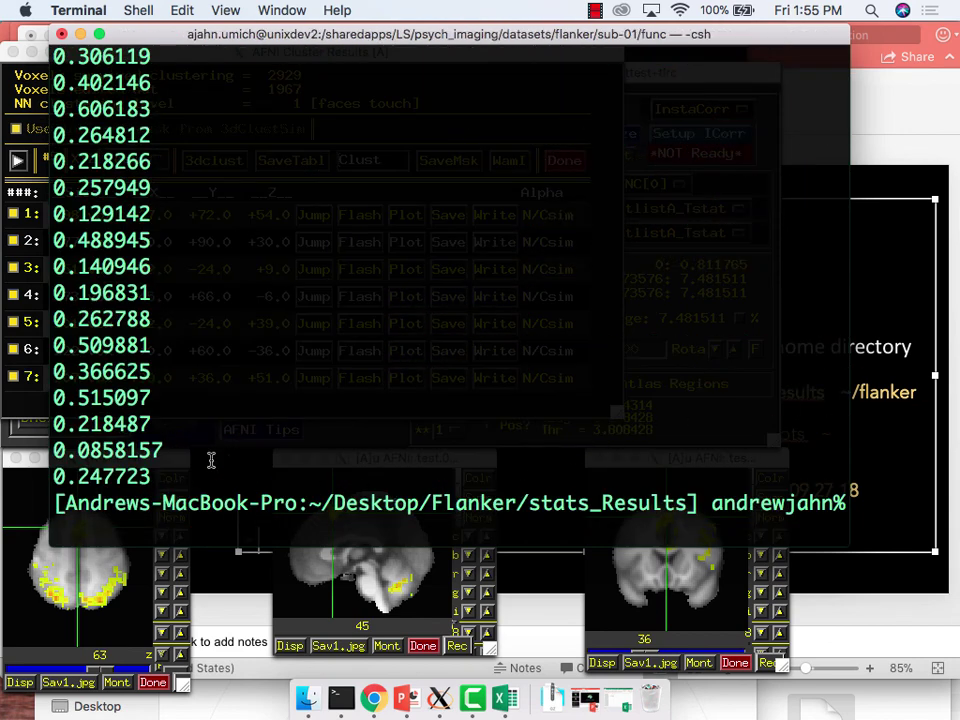
Copy all extracted incongruent betas and paste them into Excel from cell G2 down, matching the destination formatting.
scroll(120, 300, "up", 5)
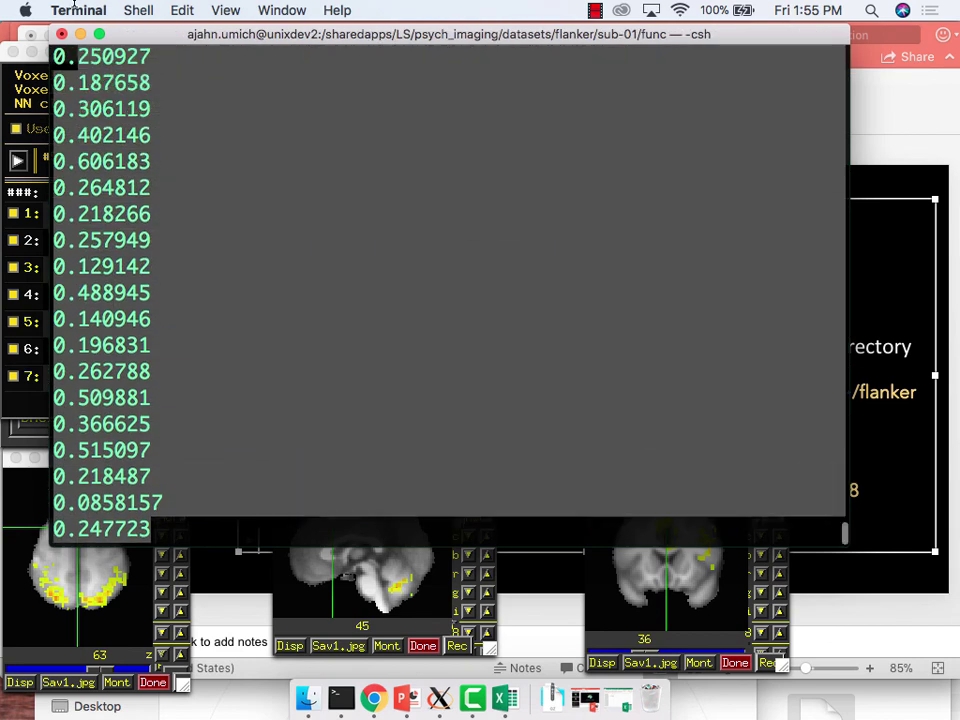
left_click_drag(63, 207, 56, 232)
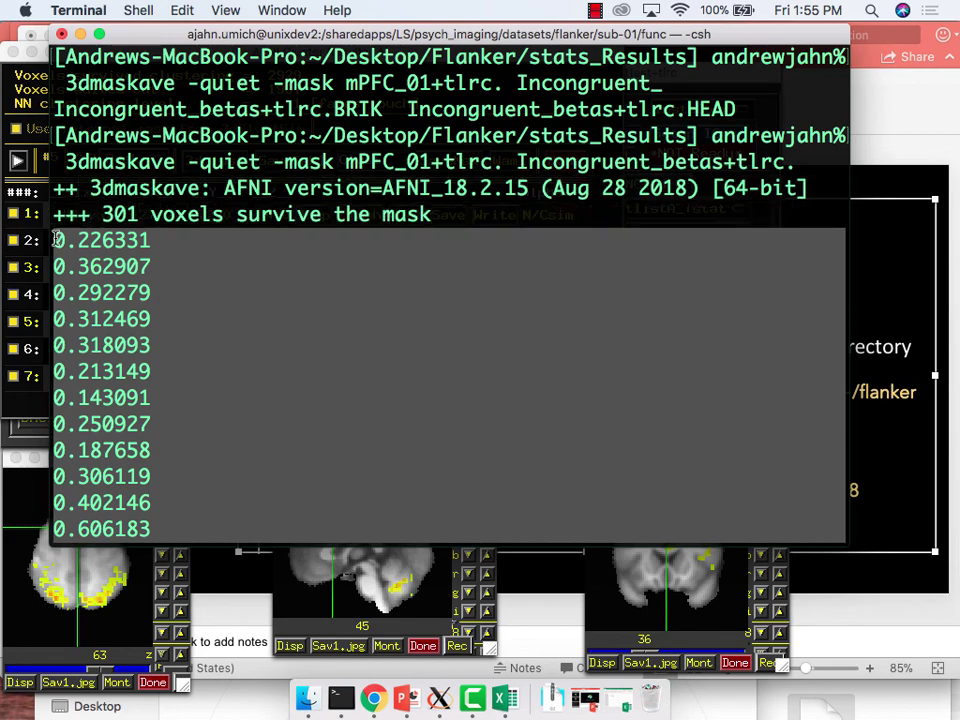
key("cmd+c")
left_click(504, 697)
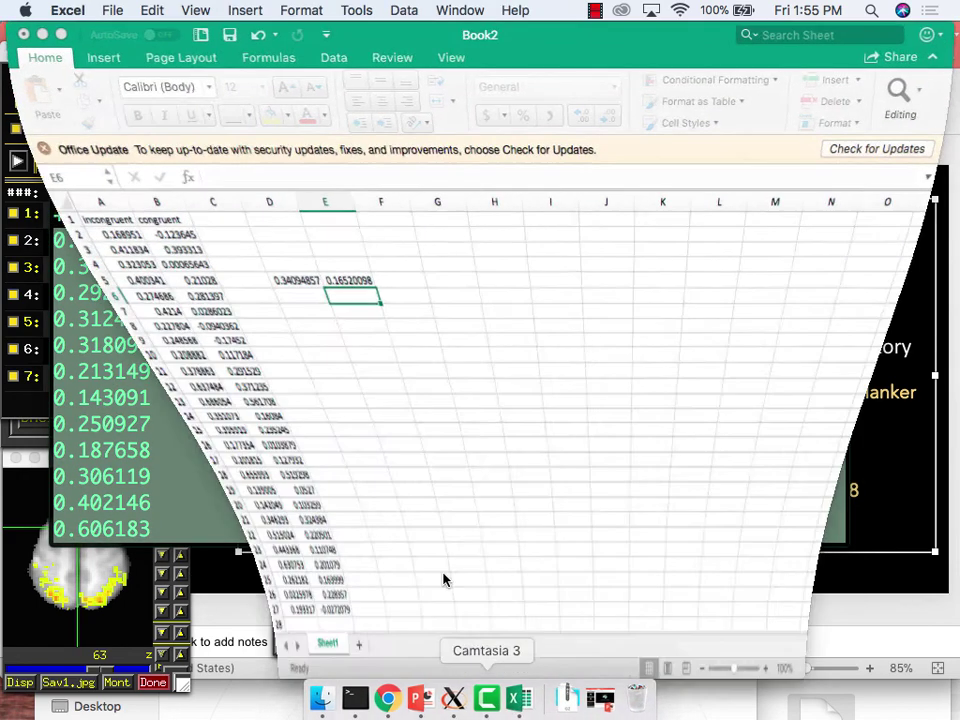
left_click(410, 234)
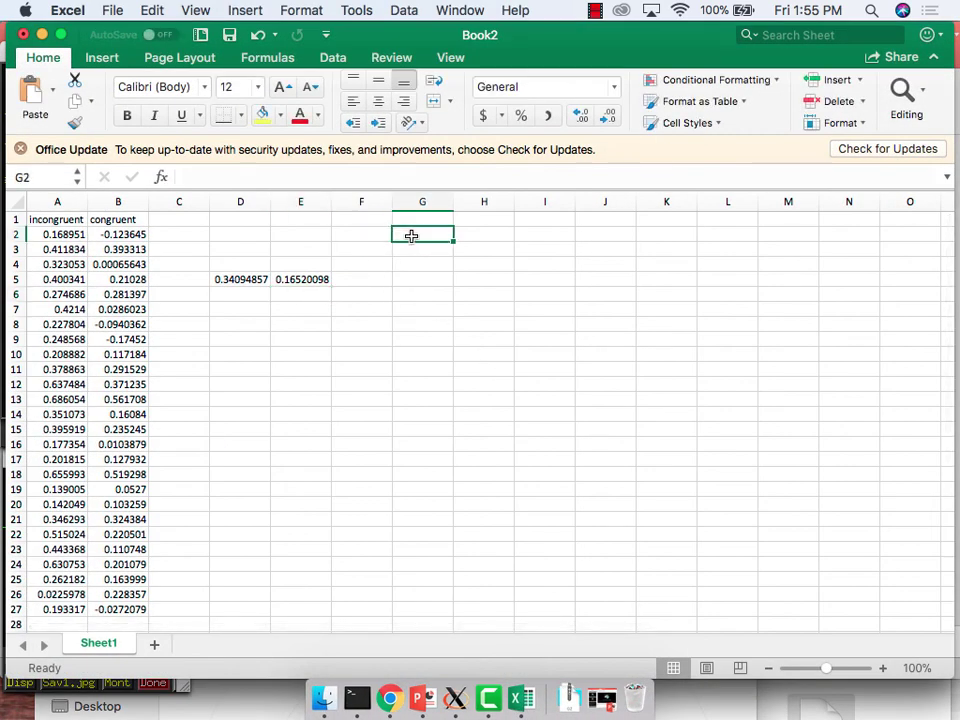
key("cmd+v")
left_click(372, 238)
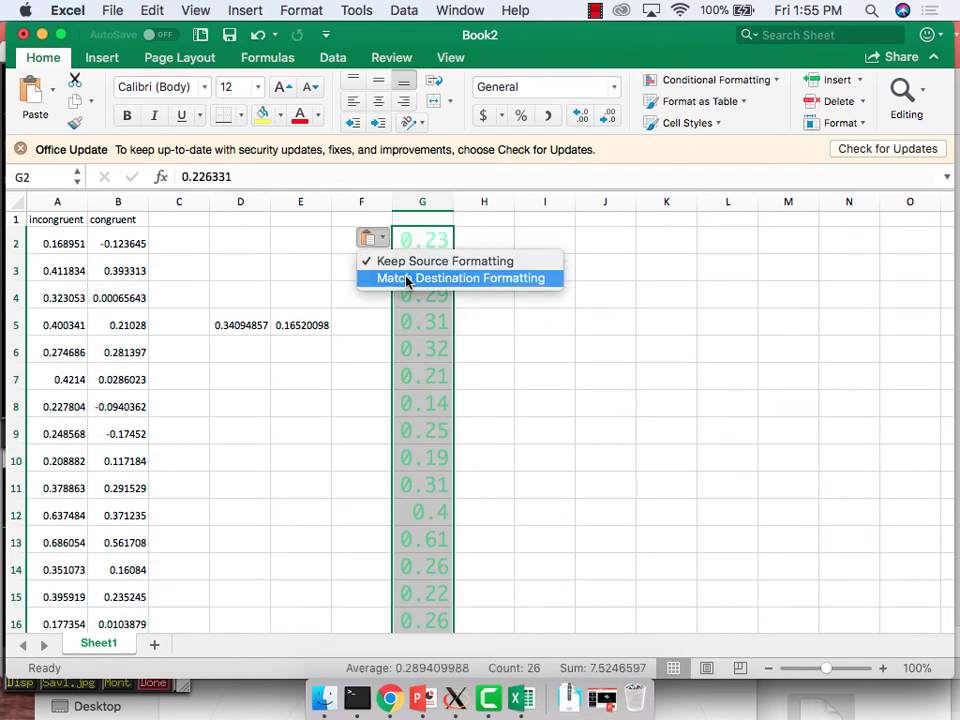
left_click(407, 278)
Label cell G1 "incongruent" and cell H1 "congruent".
left_click(425, 220)
type("incongruen")
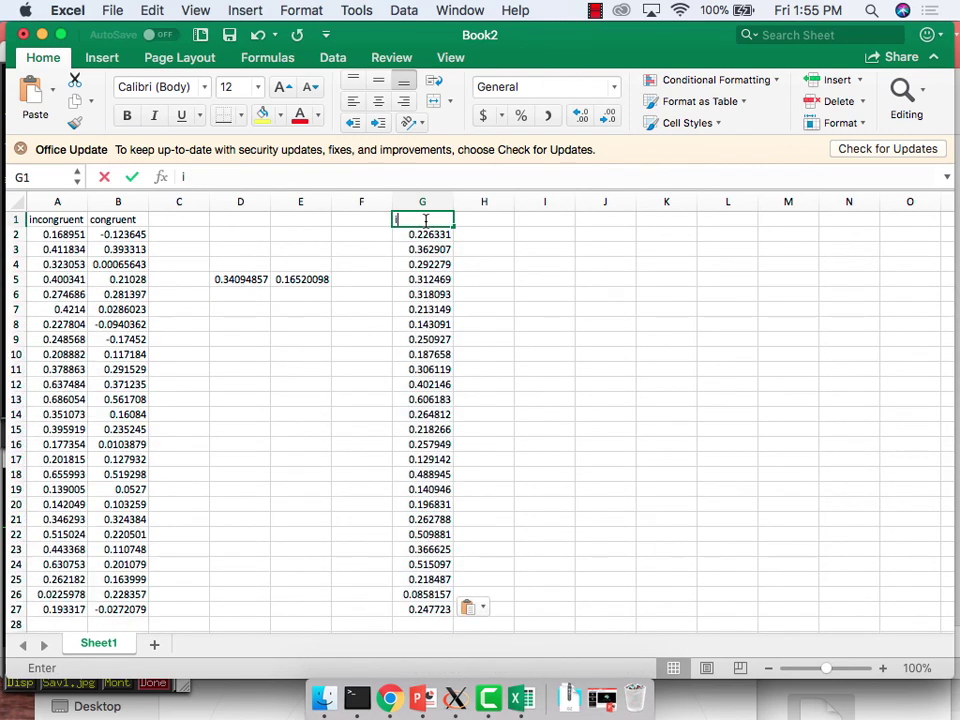
type("congruent")
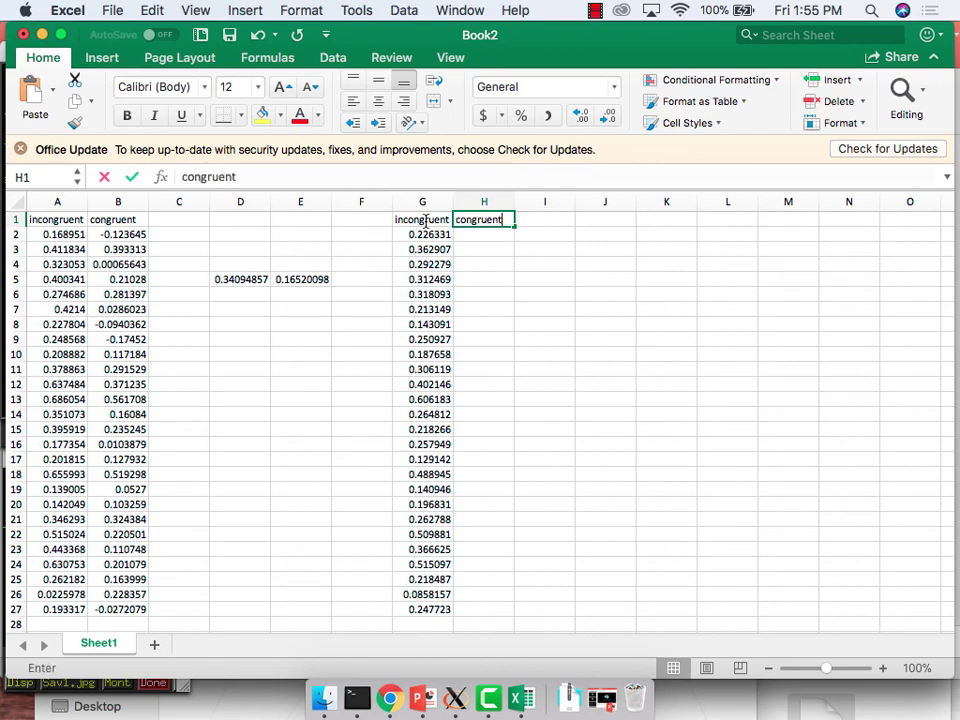
key("Return")
Switch to Terminal and rerun the 3dmaskave command with the mPFC_01+tlrc. mask on Congruent_betas+tlrc.
left_click(357, 698)
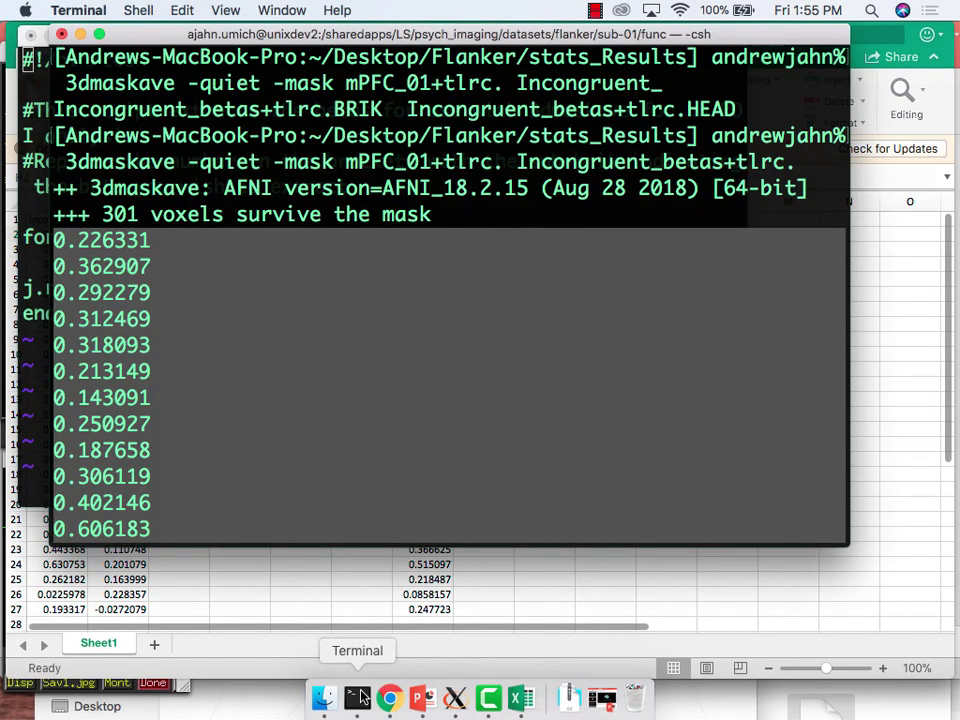
key("Up")
type(".")
key("Left")
key("Left")
key("Left")
key("Left")
key("Left")
key("Left")
key("Left")
key("Left")
key("Left")
key("Left")
key("Left")
key("Left")
key("Left")
key("Left")
key("Left")
key("Left")
key("Left")
key("Left")
key("Left")
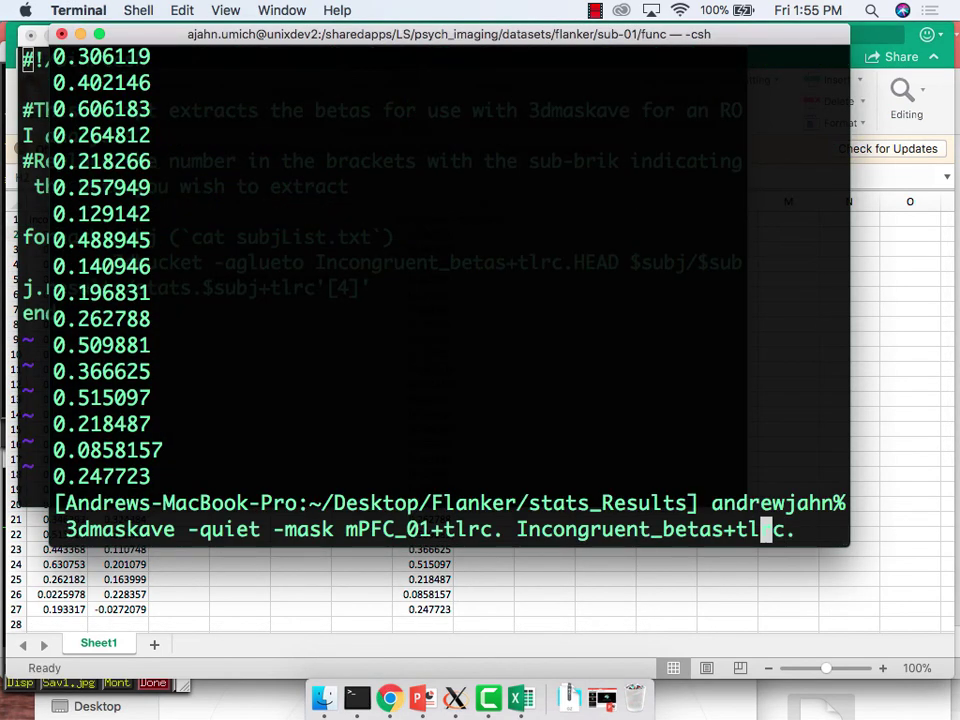
key("BackSpace")
key("BackSpace")
key("BackSpace")
key("BackSpace")
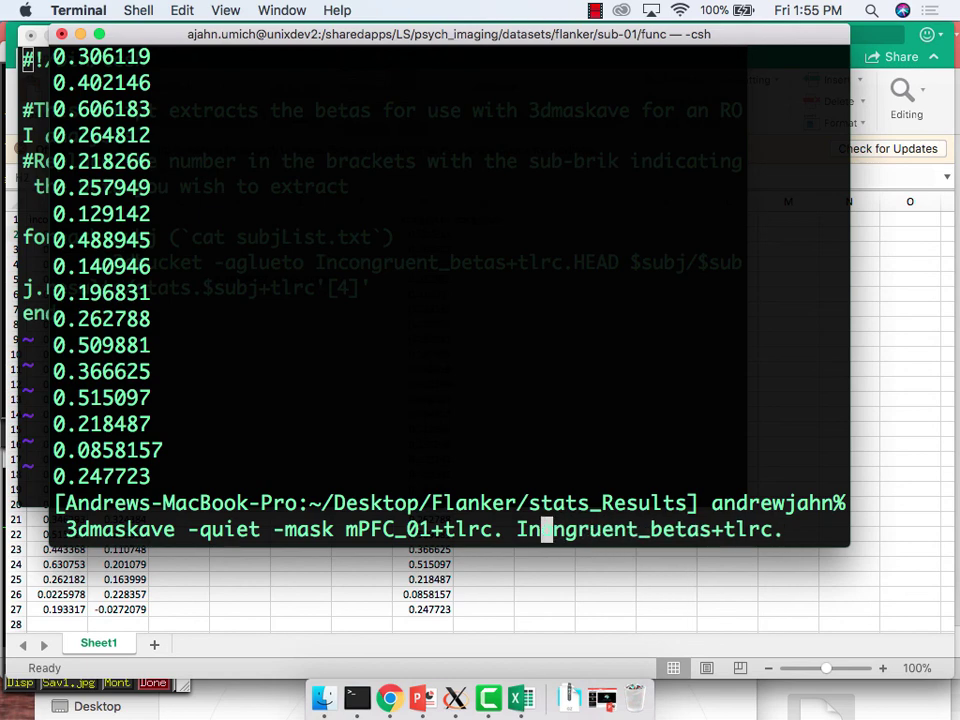
type("Co")
key("Return")
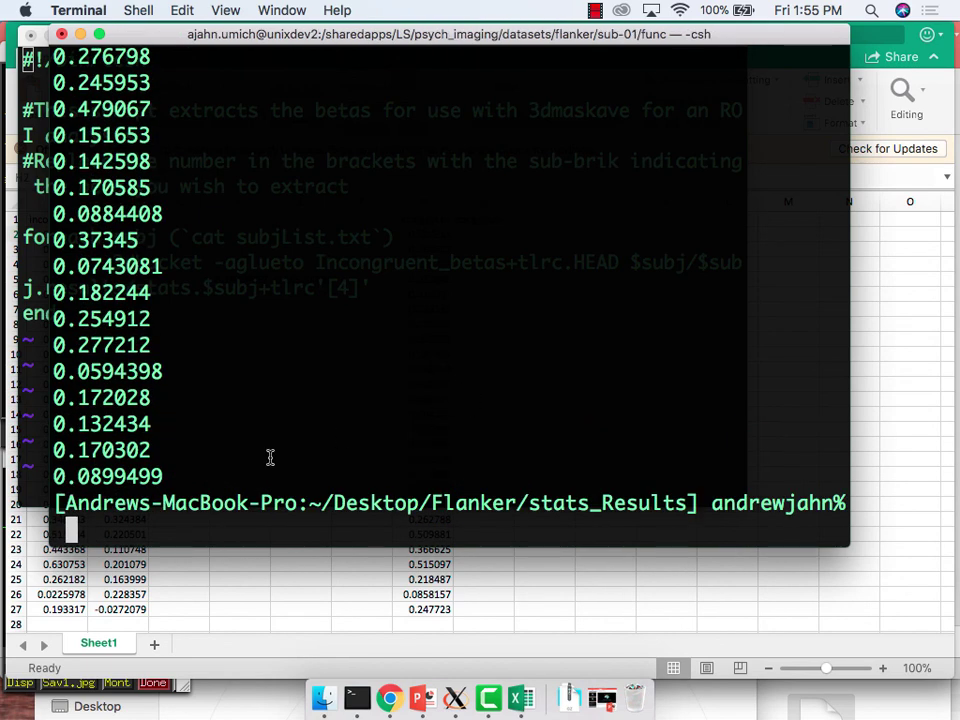
Copy all extracted congruent betas and paste them into Excel from cell H2 down, matching the destination formatting.
left_click_drag(180, 530, 48, 240)
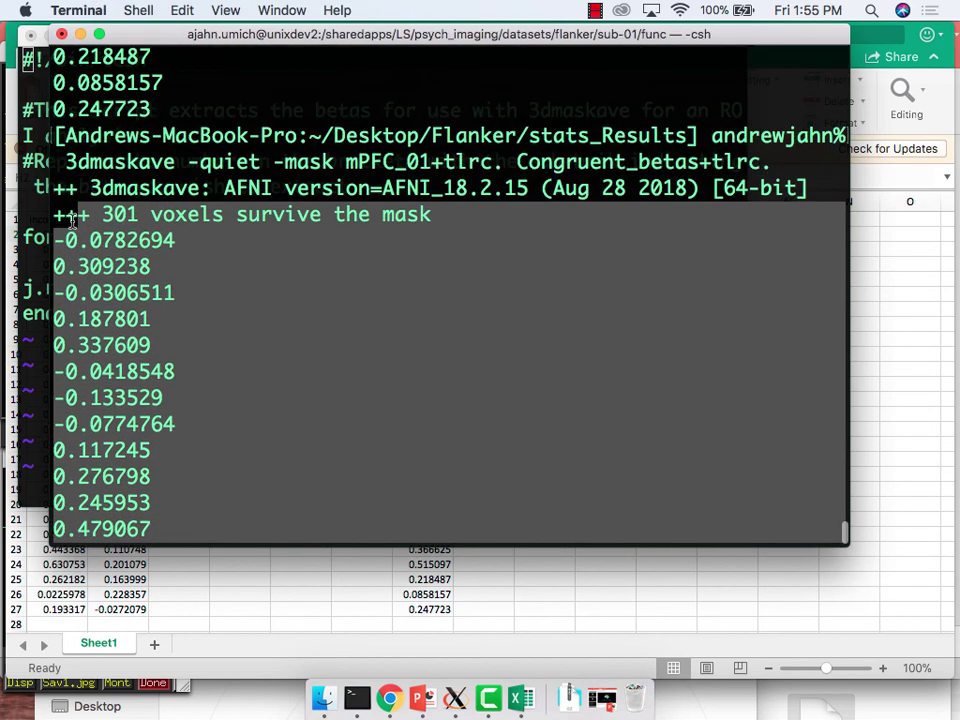
left_click(503, 550)
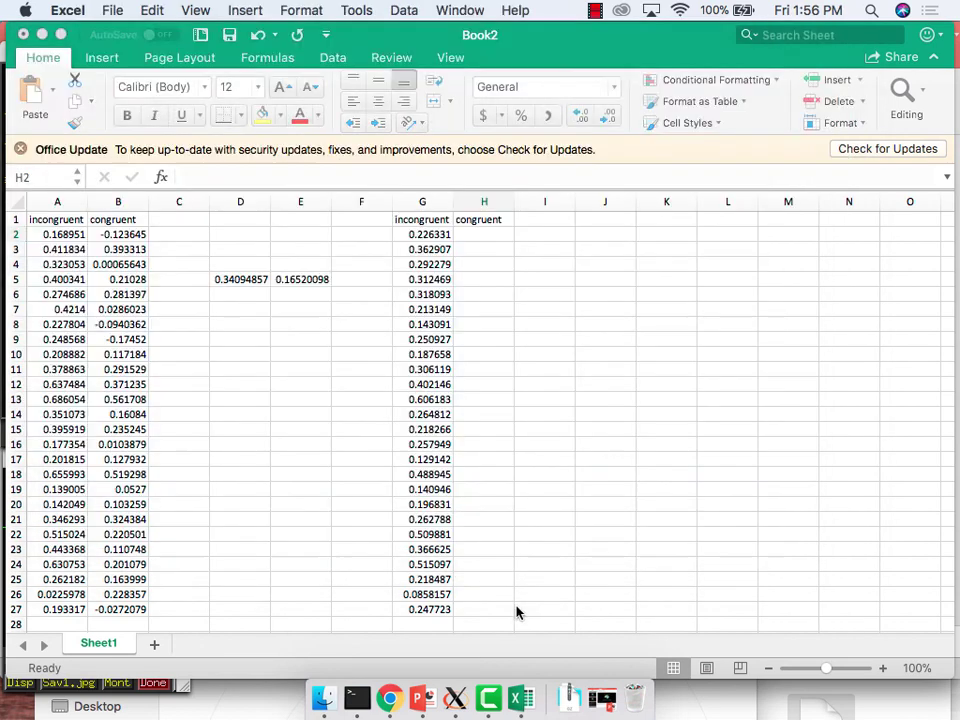
left_click(484, 243)
key("super+v")
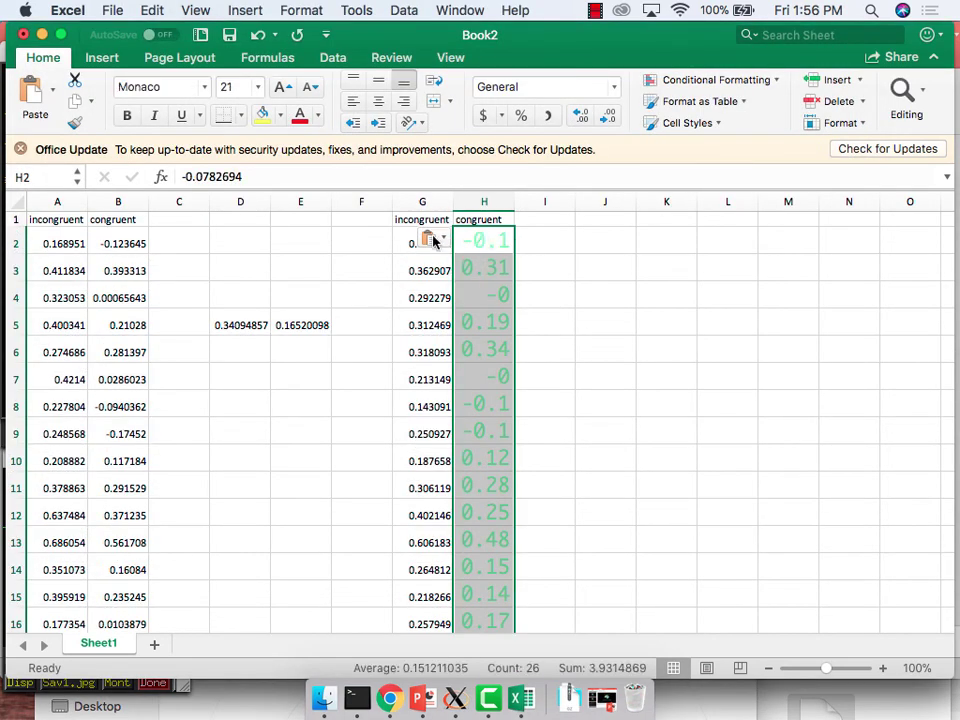
left_click(429, 238)
left_click(482, 276)
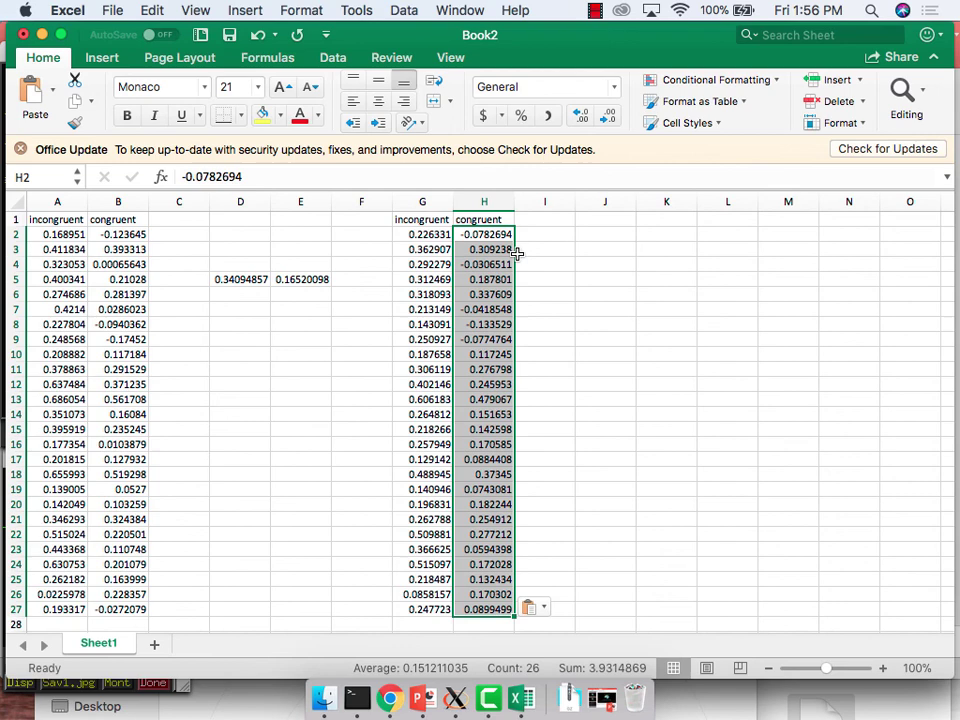
Average the new incongruent betas in J5 with =AVERAGE(G2:G27) and extend the formula to K5 for the congruent betas.
left_click(598, 272)
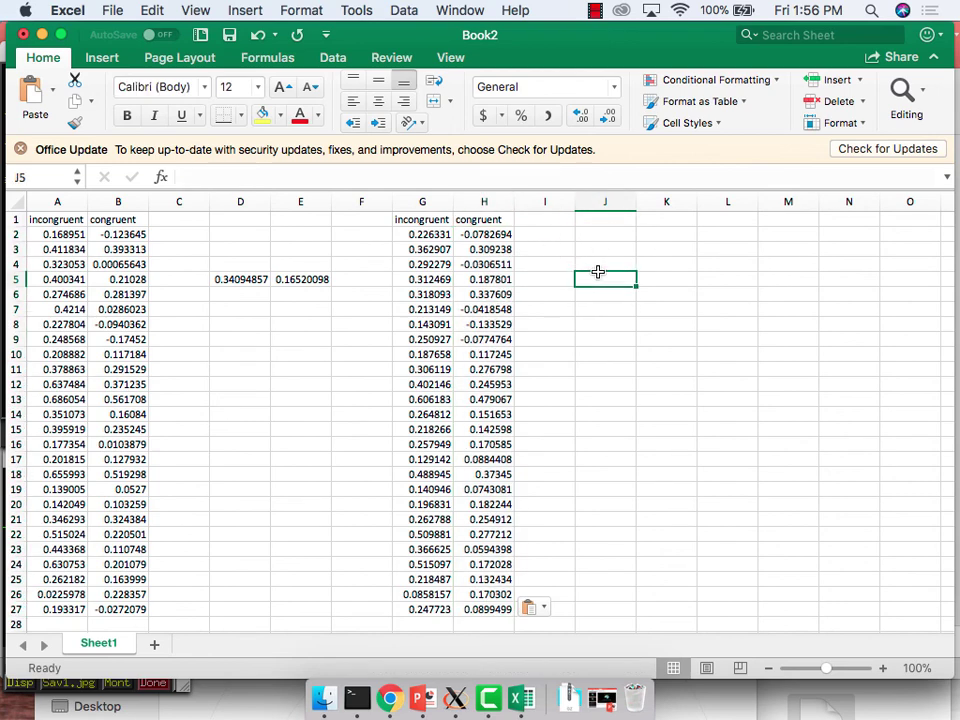
type("=AVERAGE(")
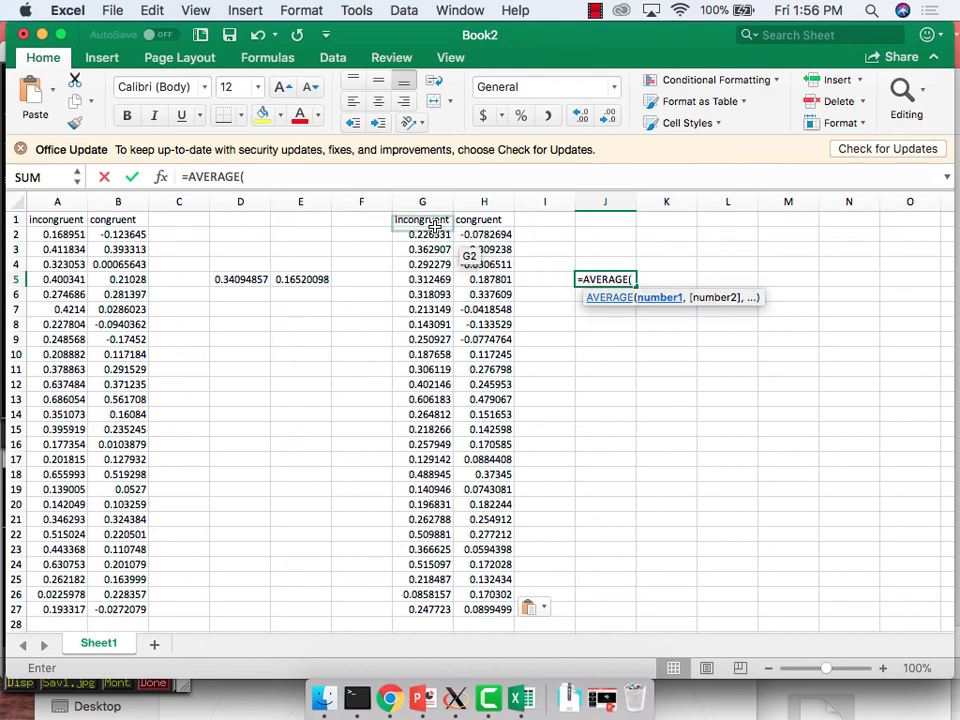
left_click_drag(425, 234, 426, 609)
key("Return")
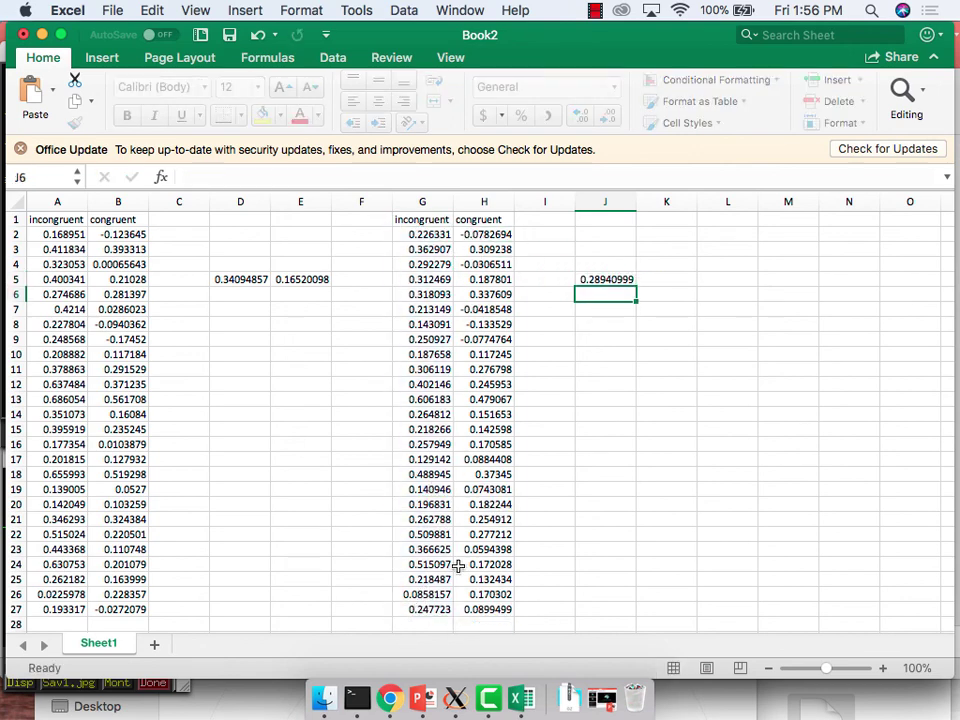
left_click(621, 280)
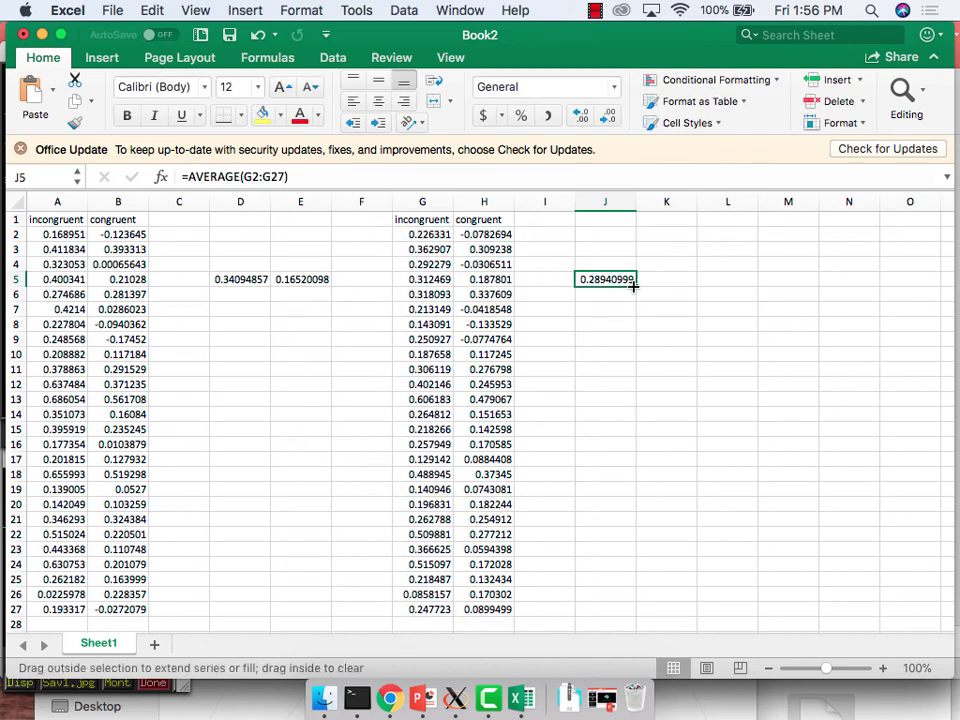
left_click_drag(663, 286, 688, 312)
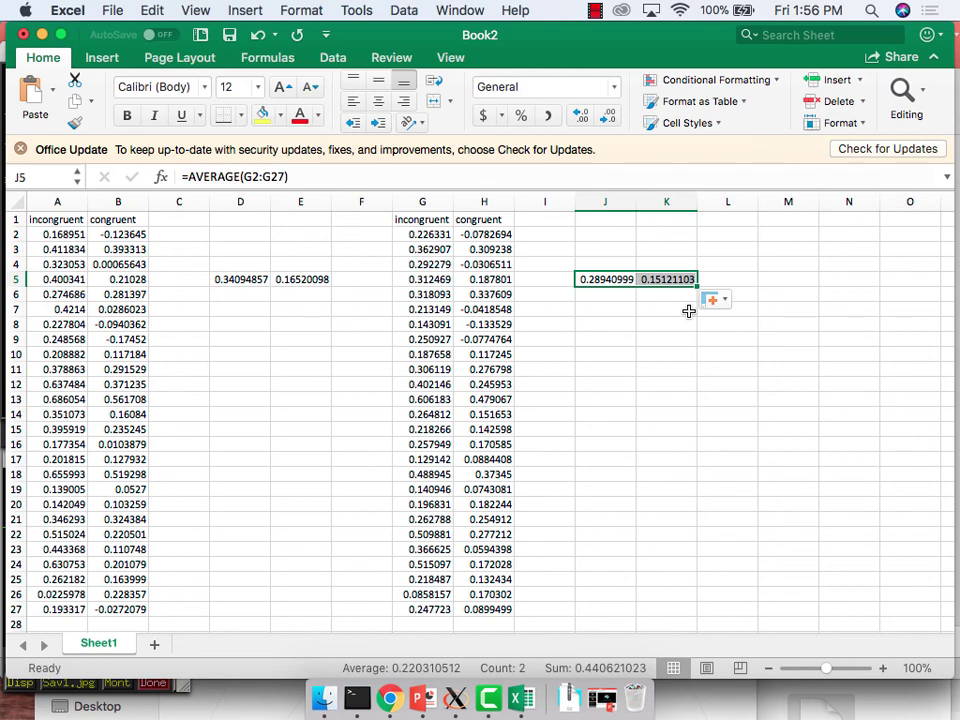
Calculate the difference between the new incongruent and congruent averages in K7 with =J5-K5.
left_click(660, 307)
type("=")
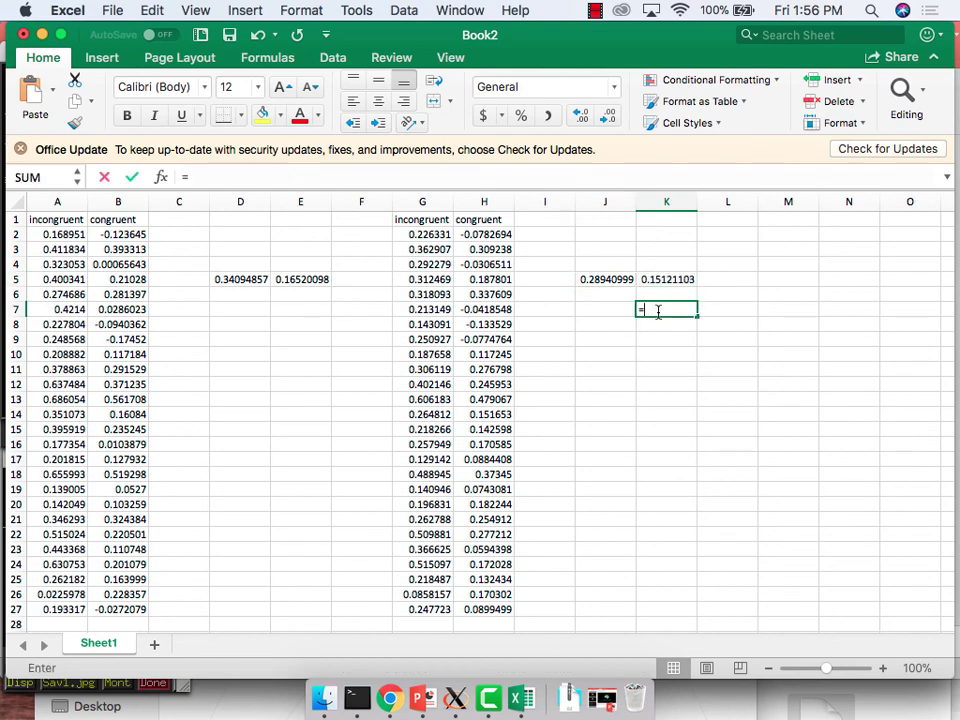
left_click(607, 275)
type("-")
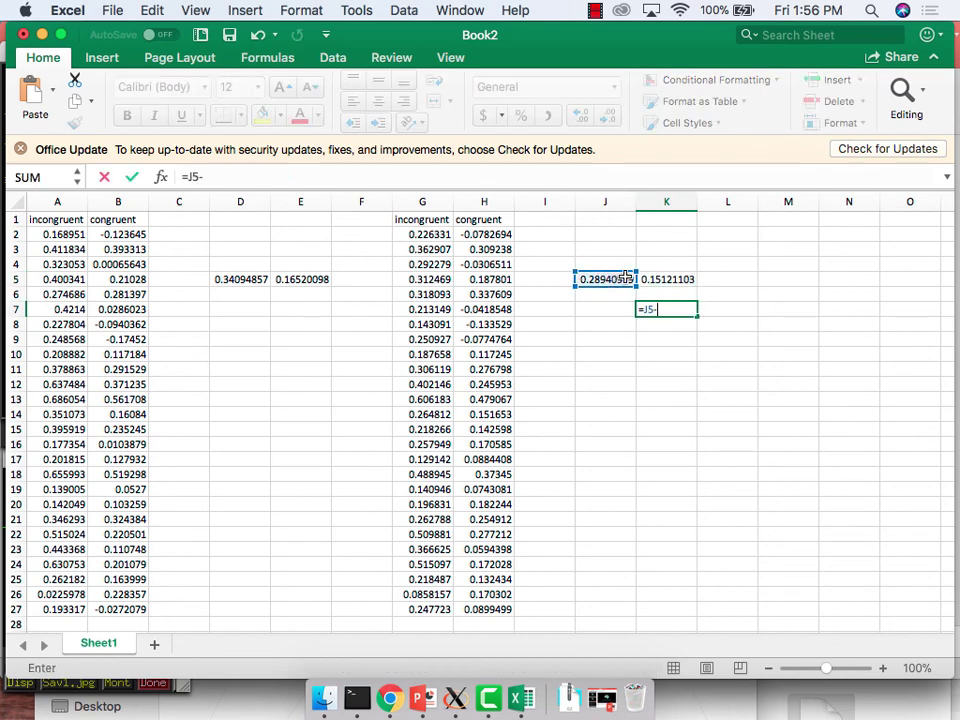
left_click(650, 280)
key("Return")
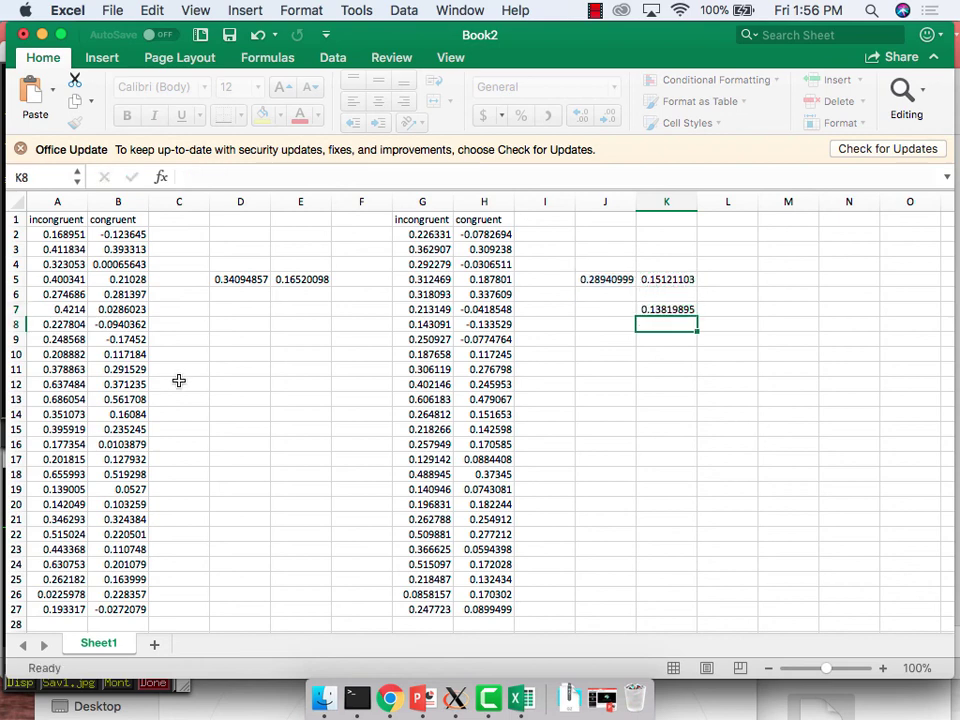
Calculate the difference between the original incongruent and congruent averages in D7 with =D5-E5.
left_click(250, 312)
type("=")
left_click(240, 263)
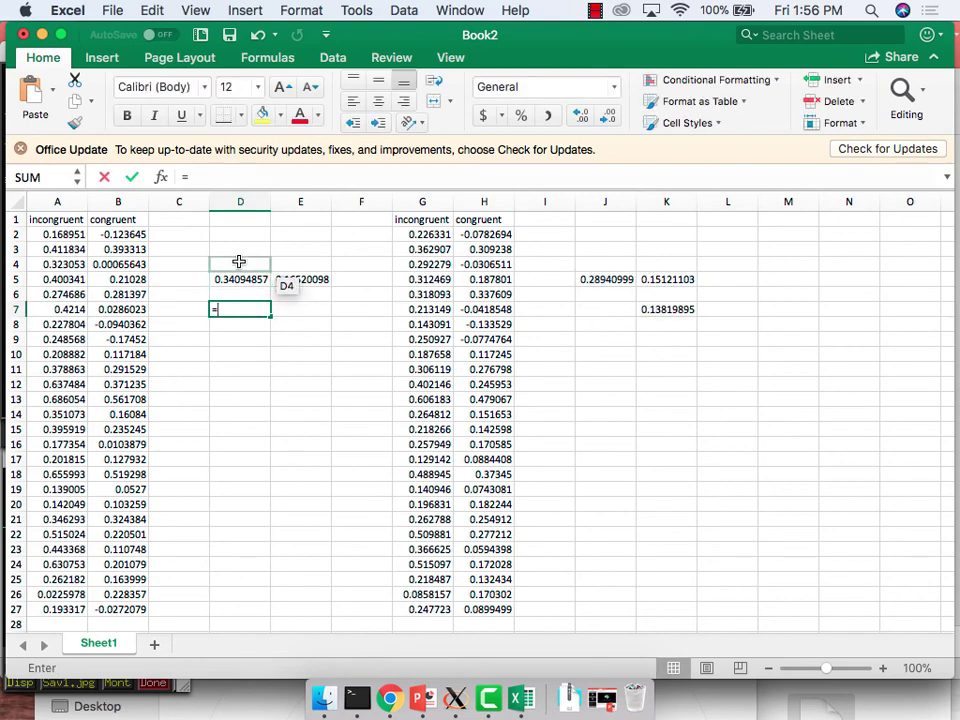
left_click(233, 279)
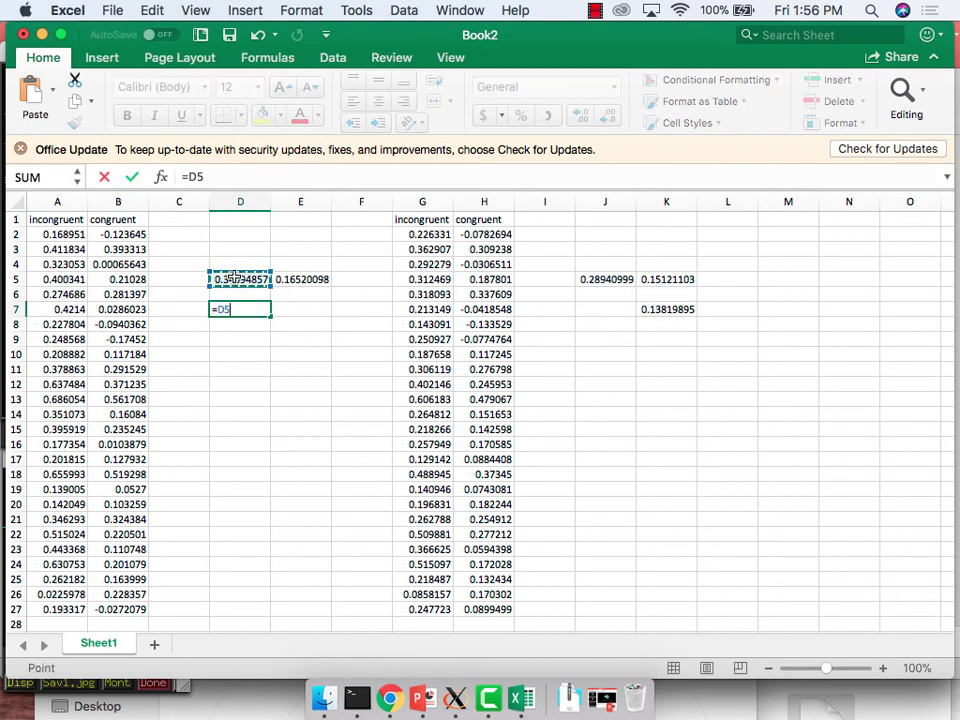
type("-")
left_click(285, 280)
key("Return")
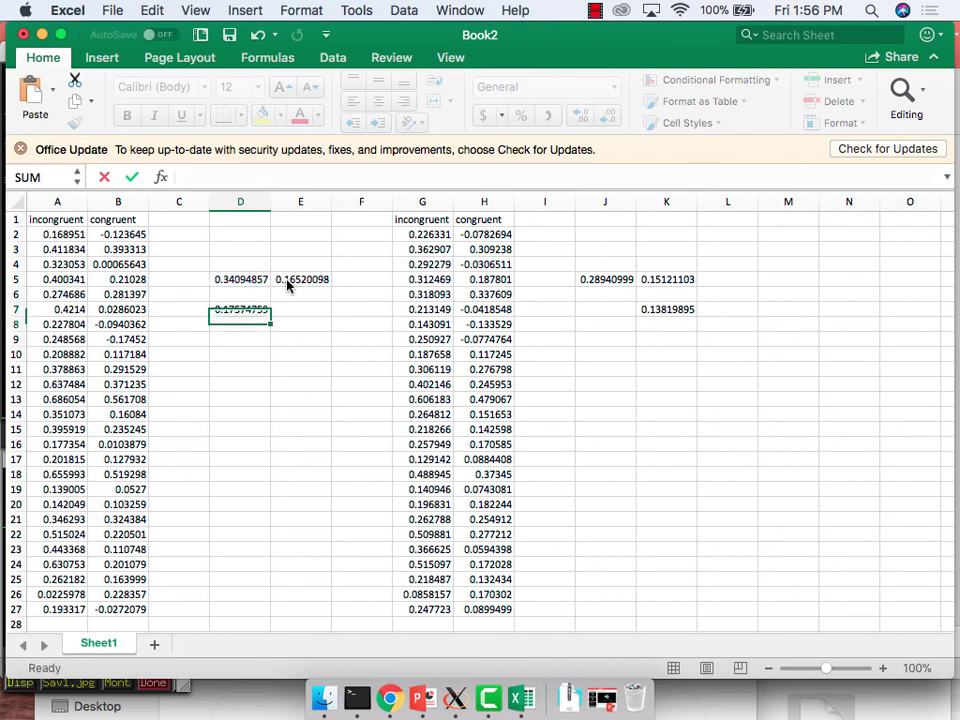